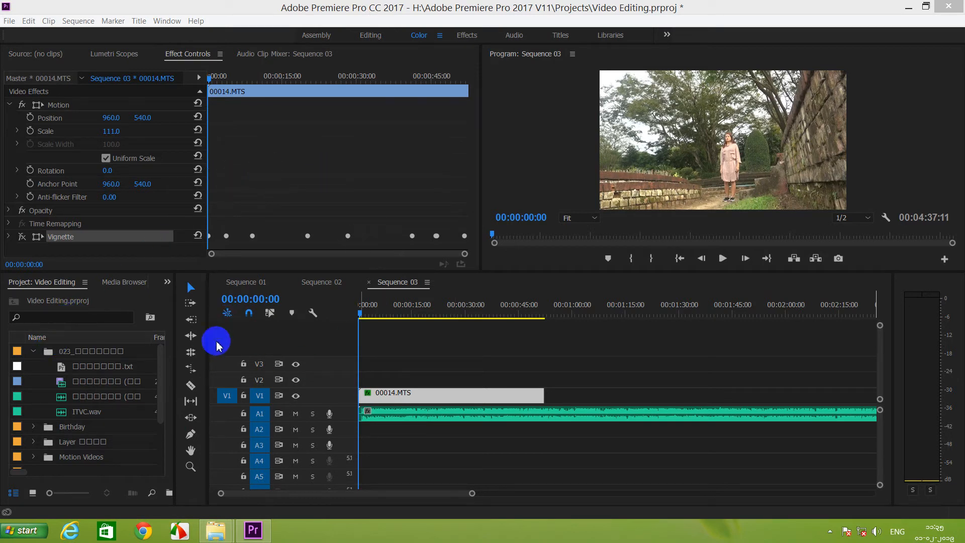
# Show the Project panel and enlarge it so that all of its bins and sequences are listed
pyautogui.click(166, 282)
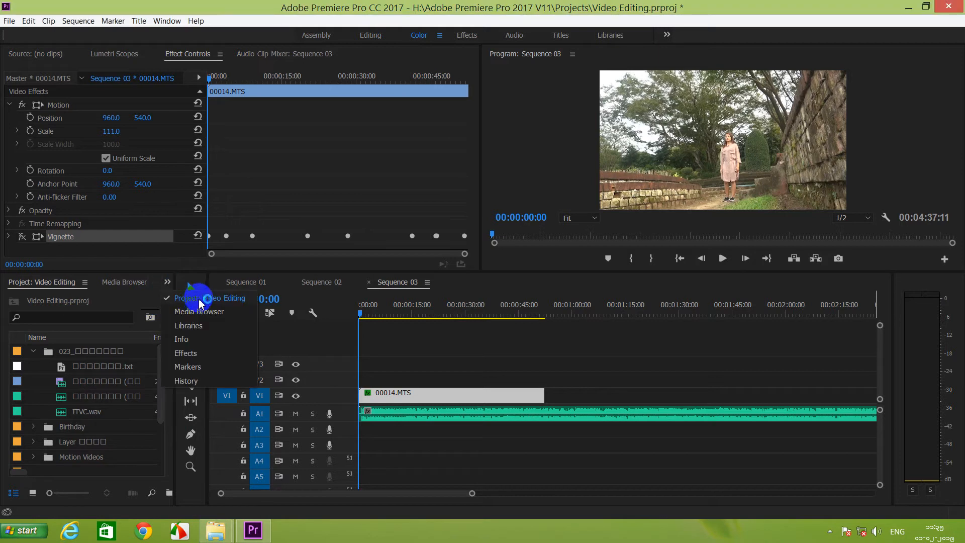
pyautogui.click(194, 298)
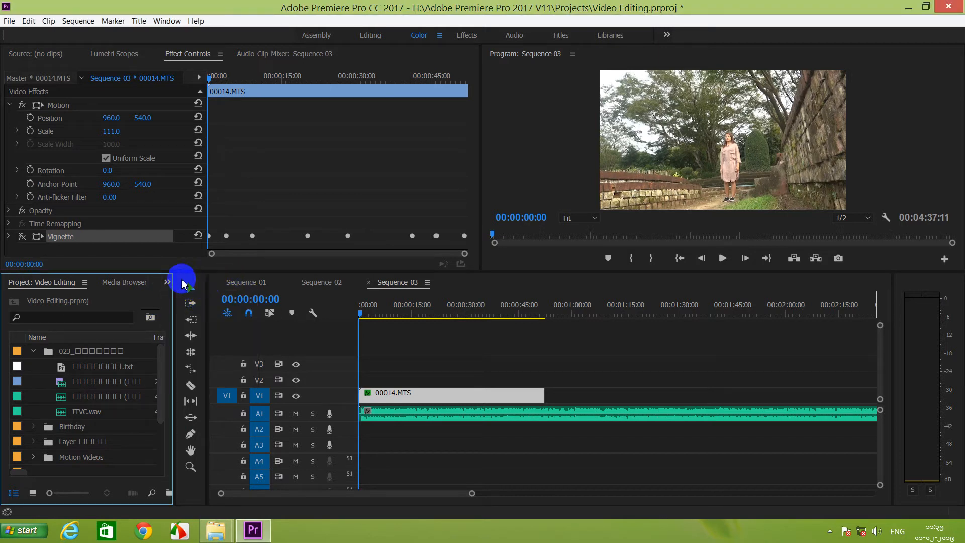
pyautogui.click(167, 281)
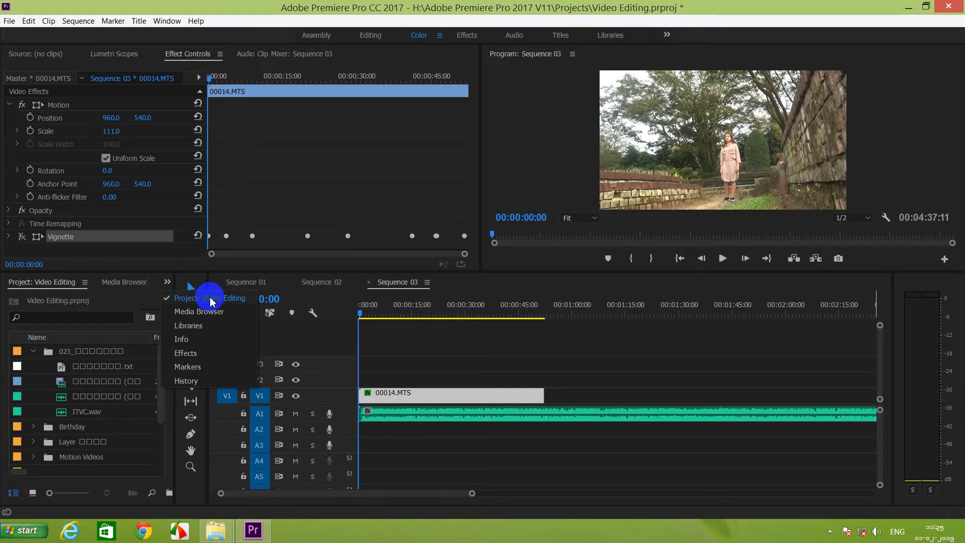
pyautogui.click(216, 272)
pyautogui.moveTo(239, 270); pyautogui.dragTo(246, 167)
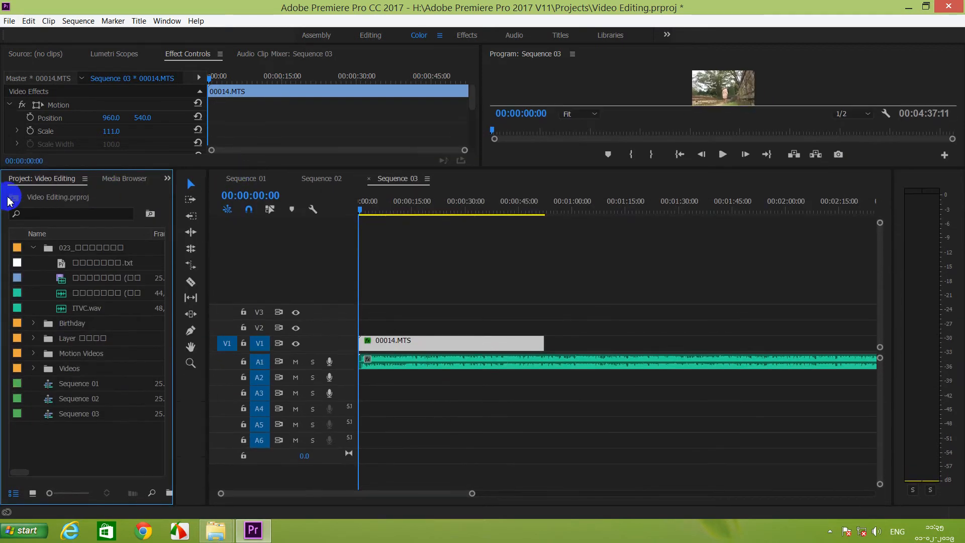
# Create a new title item named "mitdc title" with the default video settings, switching the keyboard language to English (US) for the name
pyautogui.click(51, 457)
pyautogui.rightClick(50, 459)
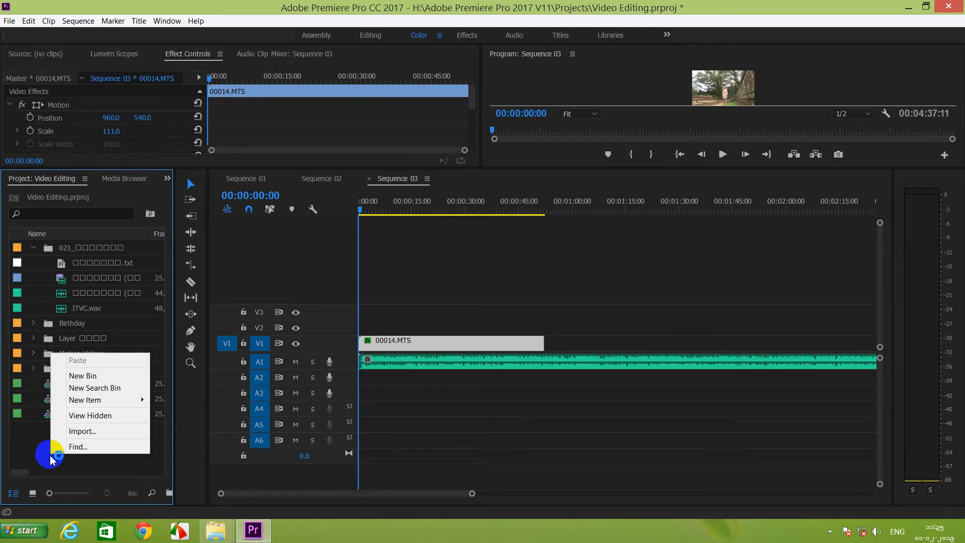
pyautogui.moveTo(119, 400)
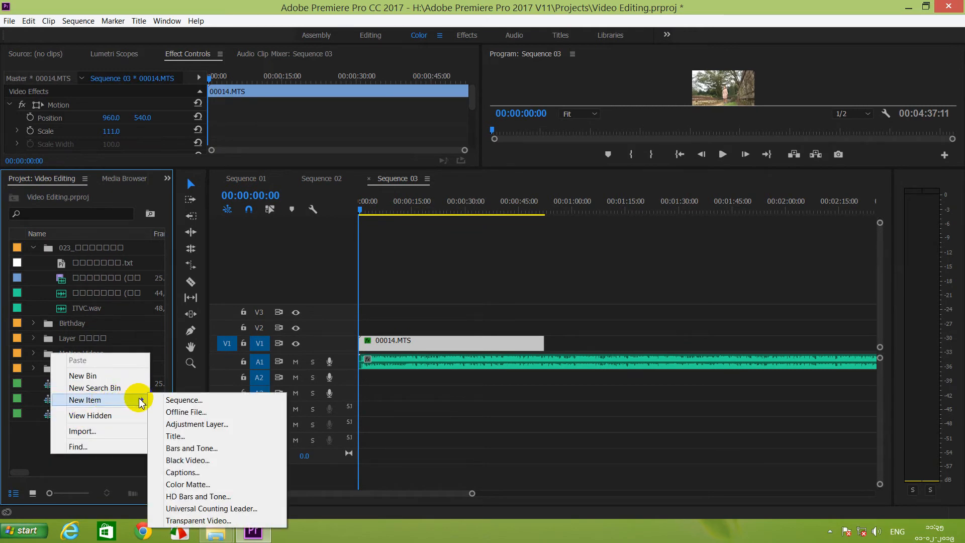
pyautogui.click(213, 440)
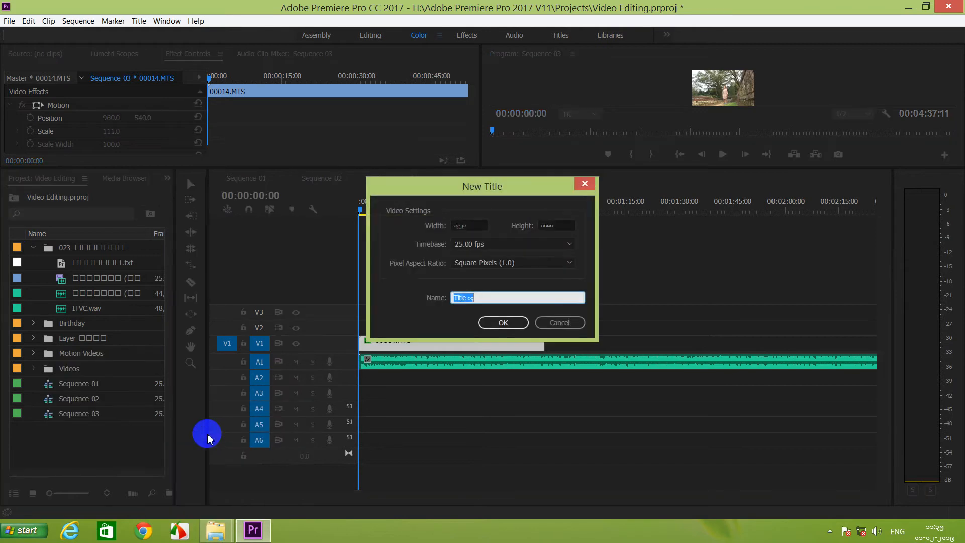
pyautogui.moveTo(487, 192); pyautogui.dragTo(434, 206)
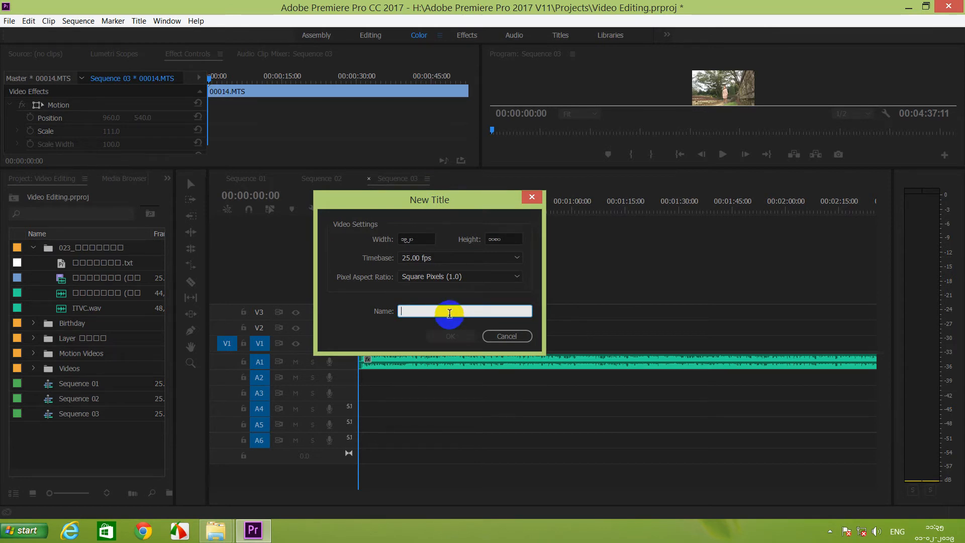
pyautogui.click(896, 531)
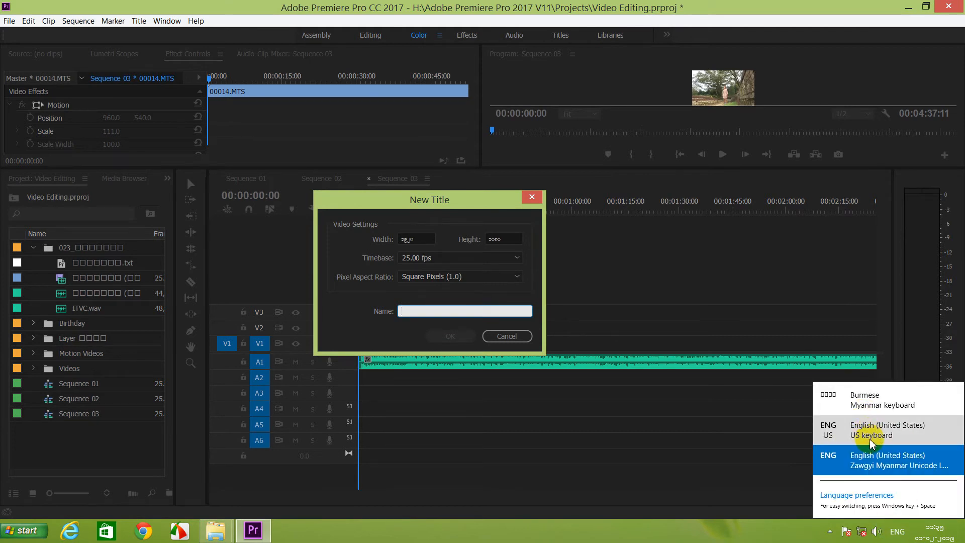
pyautogui.click(881, 430)
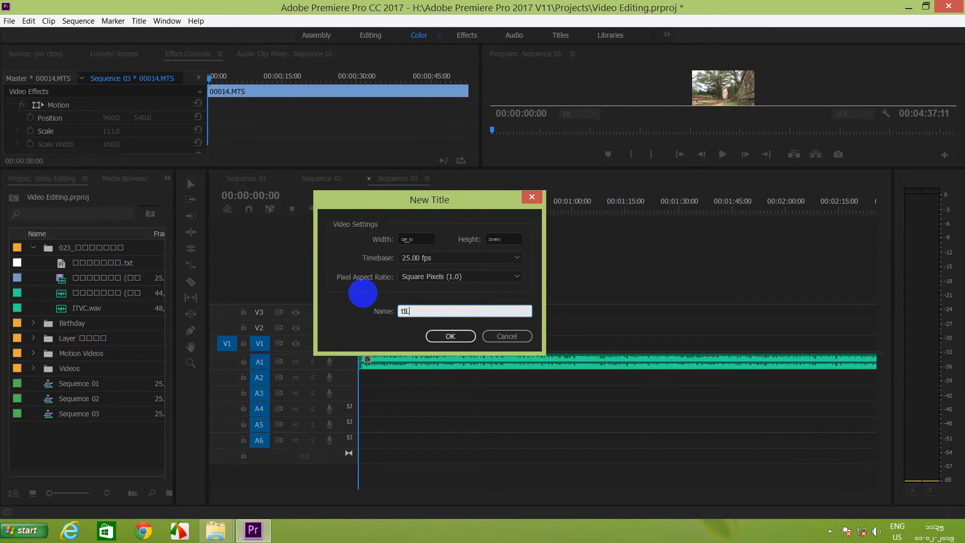
pyautogui.press('BackSpace')
pyautogui.press('BackSpace')
pyautogui.press('BackSpace')
pyautogui.click(451, 337)
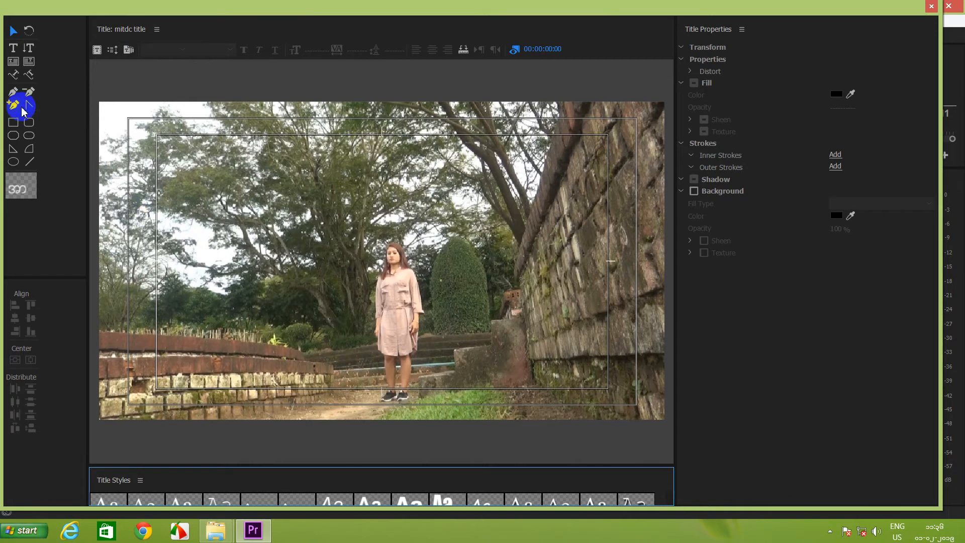
# Start a horizontal text line at about X 845, Y 836 in the title and switch the keyboard to Zawgyi Myanmar Unicode
pyautogui.click(14, 49)
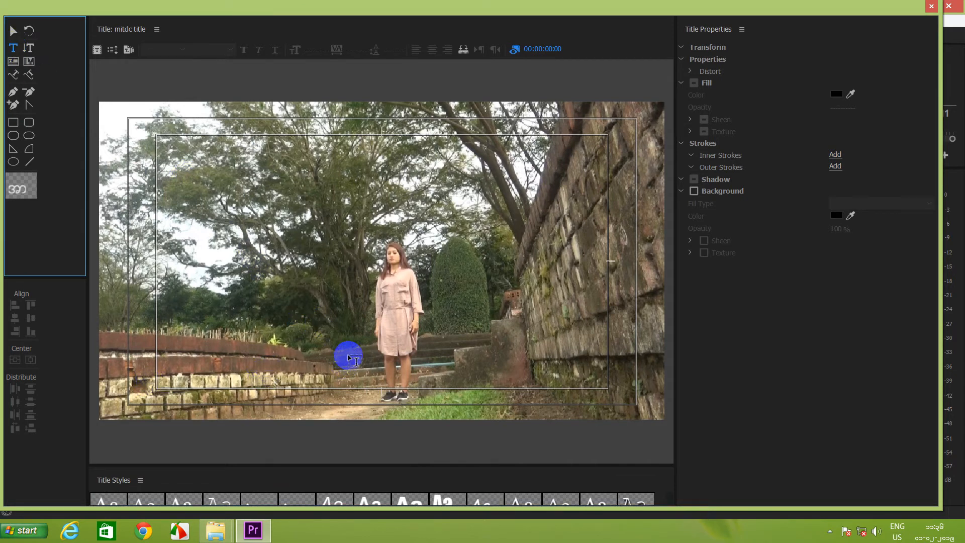
pyautogui.moveTo(244, 277); pyautogui.dragTo(491, 348)
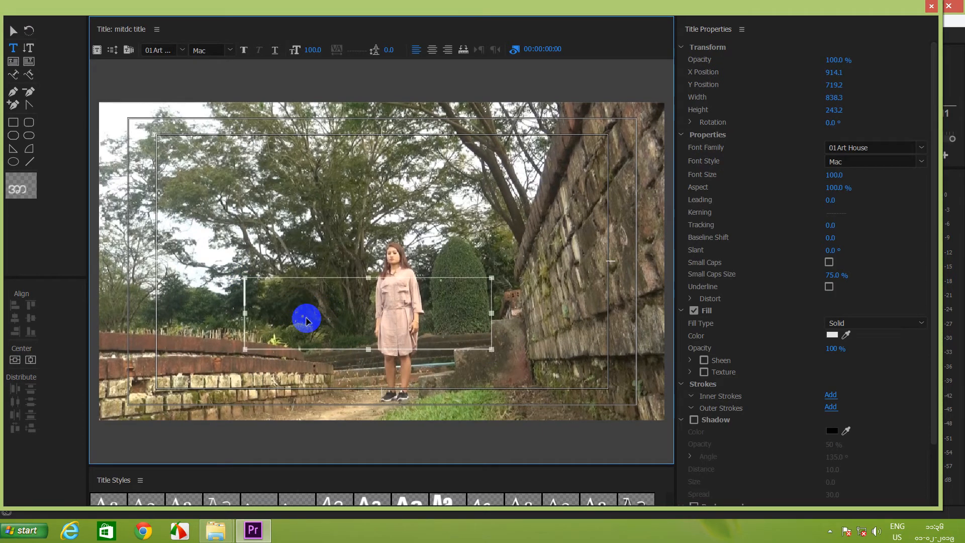
pyautogui.press('Delete')
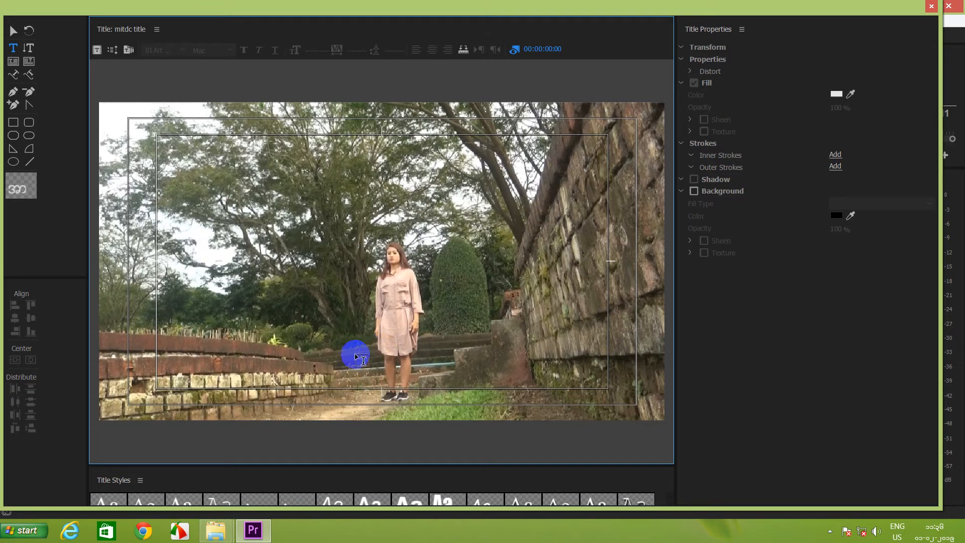
pyautogui.click(347, 352)
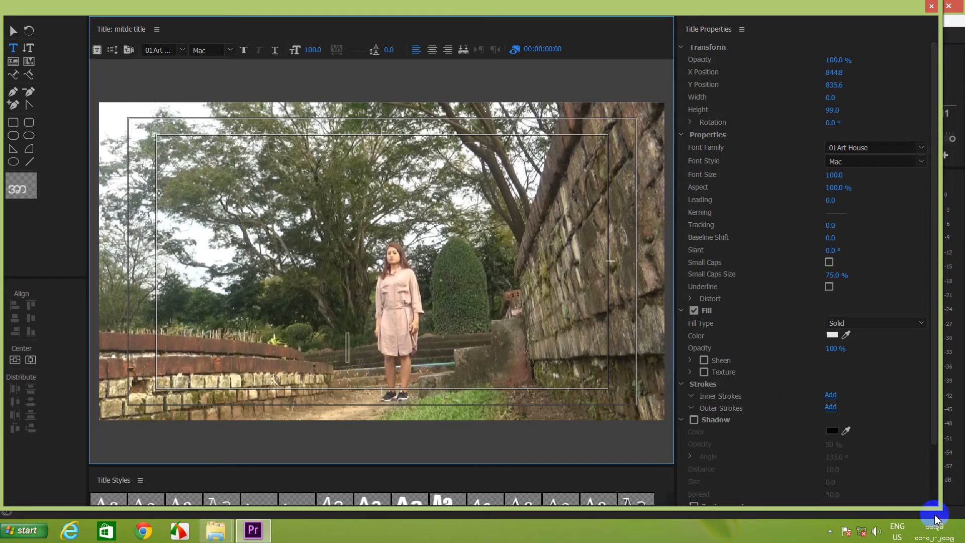
pyautogui.click(899, 531)
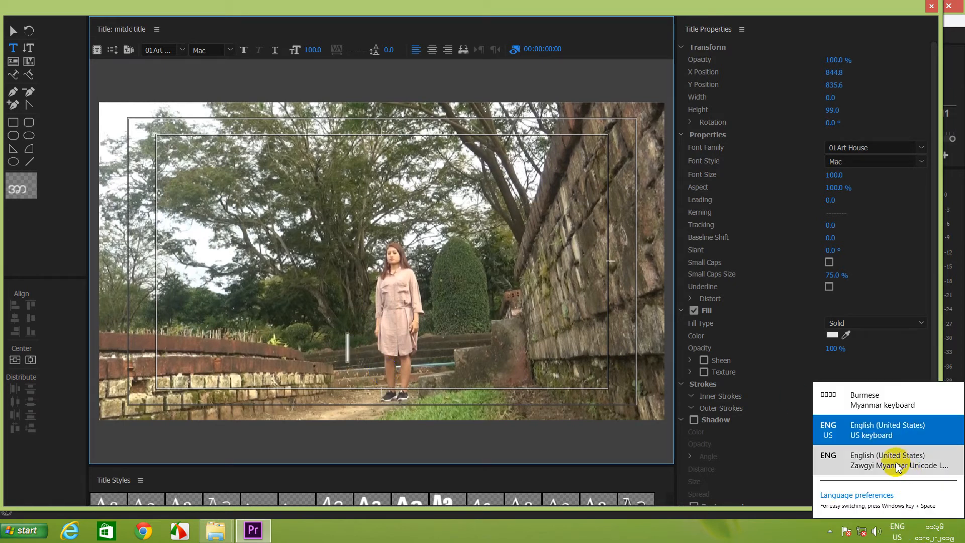
pyautogui.click(880, 466)
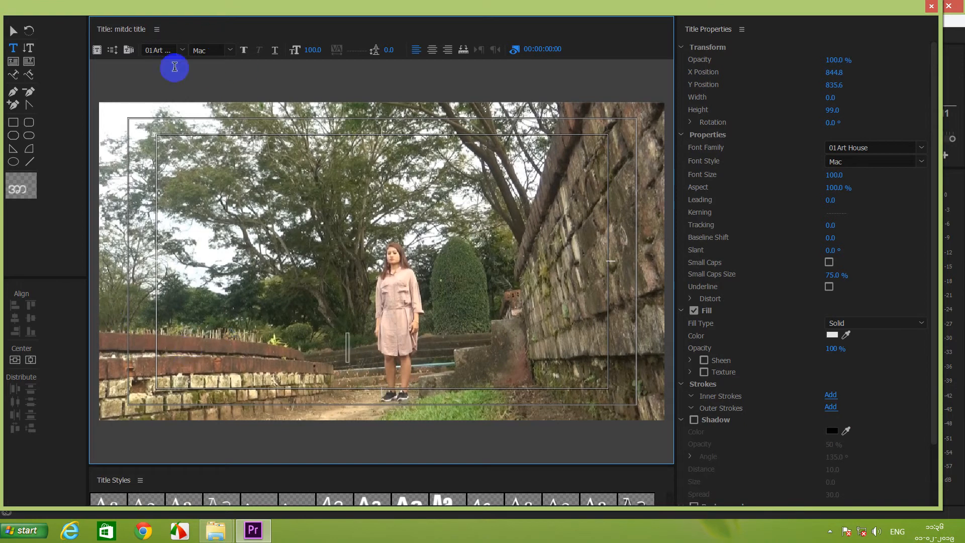
# Set the text's font family to zawgyi1 and return to text entry with the Zawgyi Myanmar Unicode keyboard
pyautogui.click(181, 50)
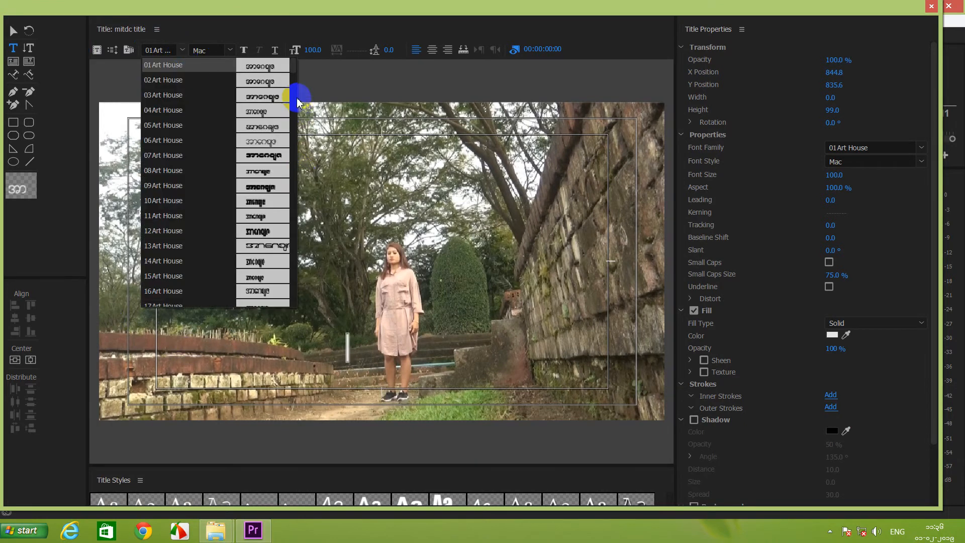
pyautogui.moveTo(295, 72); pyautogui.dragTo(296, 207)
pyautogui.moveTo(291, 305)
pyautogui.mouseDown()
pyautogui.moveTo(301, 183)
pyautogui.moveTo(297, 301)
pyautogui.mouseUp()
pyautogui.click(174, 297)
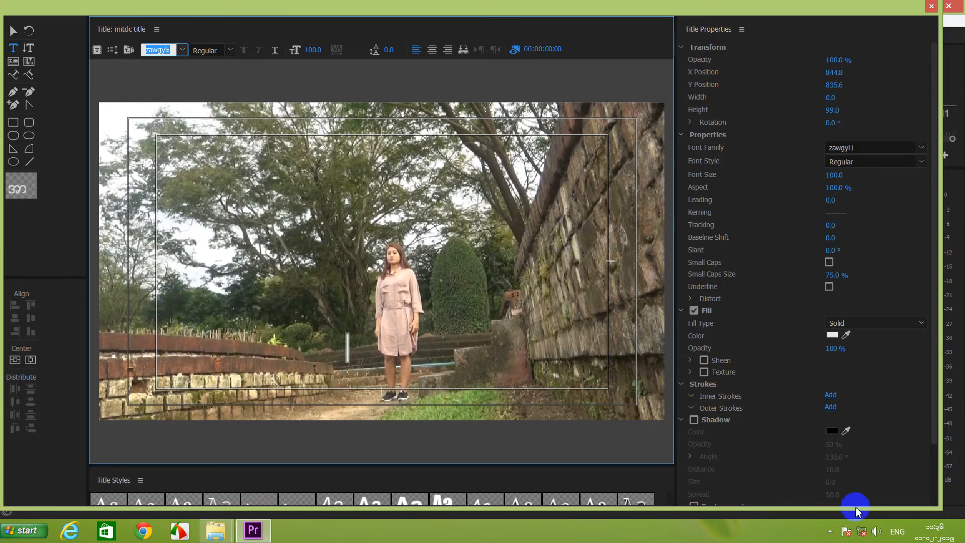
pyautogui.click(897, 531)
pyautogui.click(899, 461)
pyautogui.click(341, 344)
pyautogui.click(345, 344)
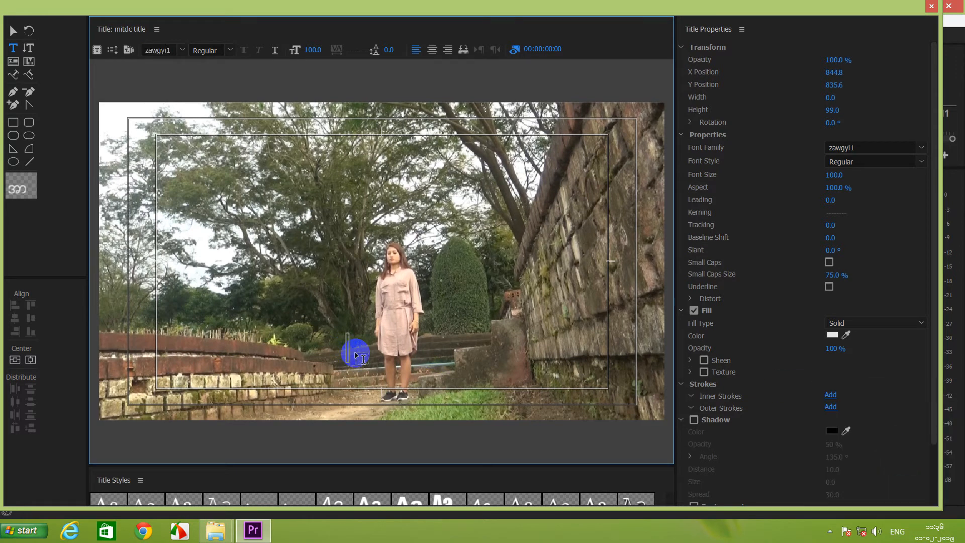
# Enter the title text "ရိုးမဒီဂျစ်တယ်ဓာတ်ပုံနှင့်ဗီဒီယိုရိုက်ကူးတည်းဖြတ်ရေးဆိုင်" on the new text line
pyautogui.write('ဝ')
pyautogui.press('BackSpace')
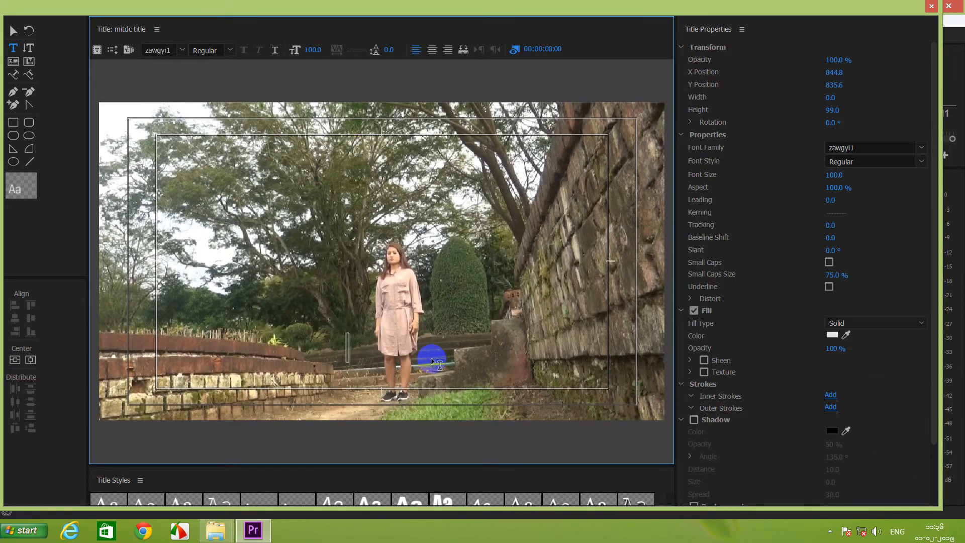
pyautogui.write('ရှိးမဒီချစ်')
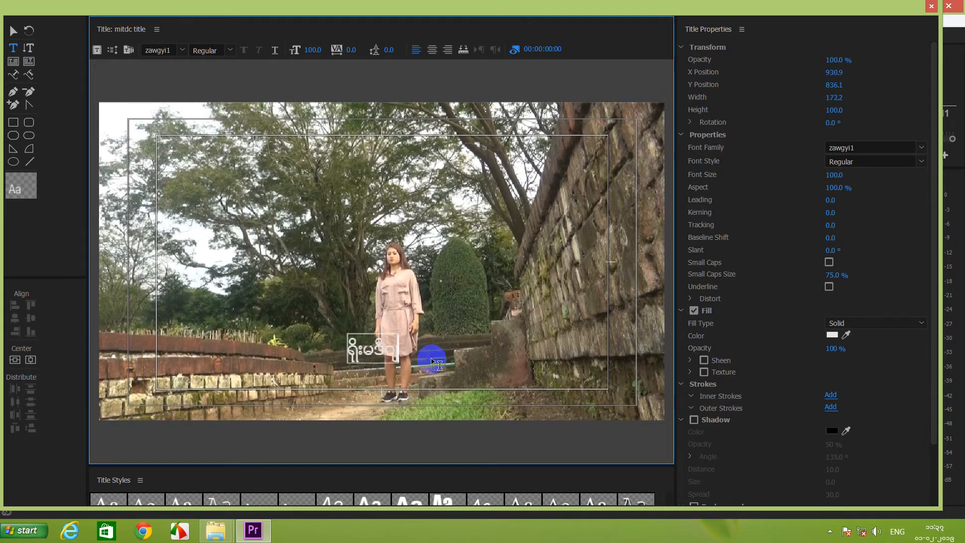
pyautogui.write('တယ်ပ်ဓာတ်ပုံနှင့်ဗီ')
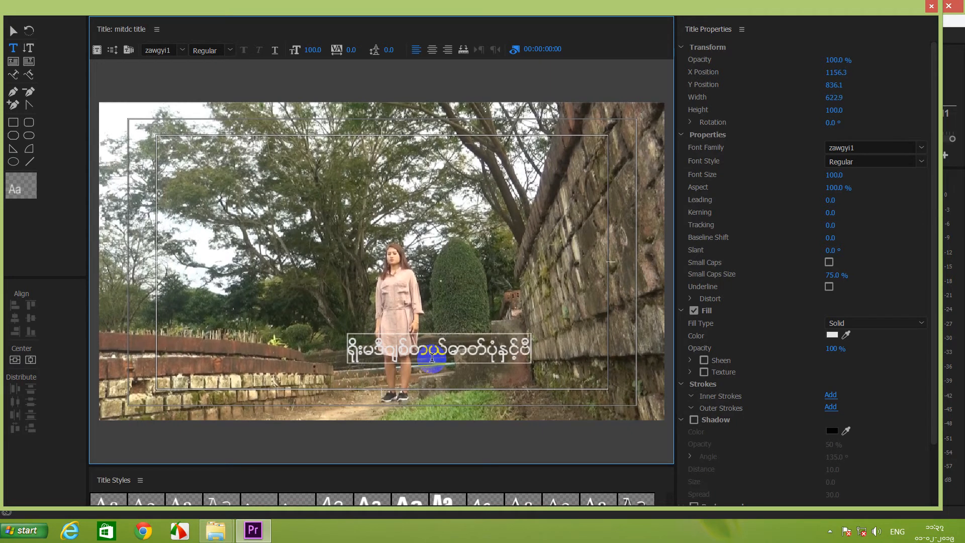
pyautogui.write('ဒ')
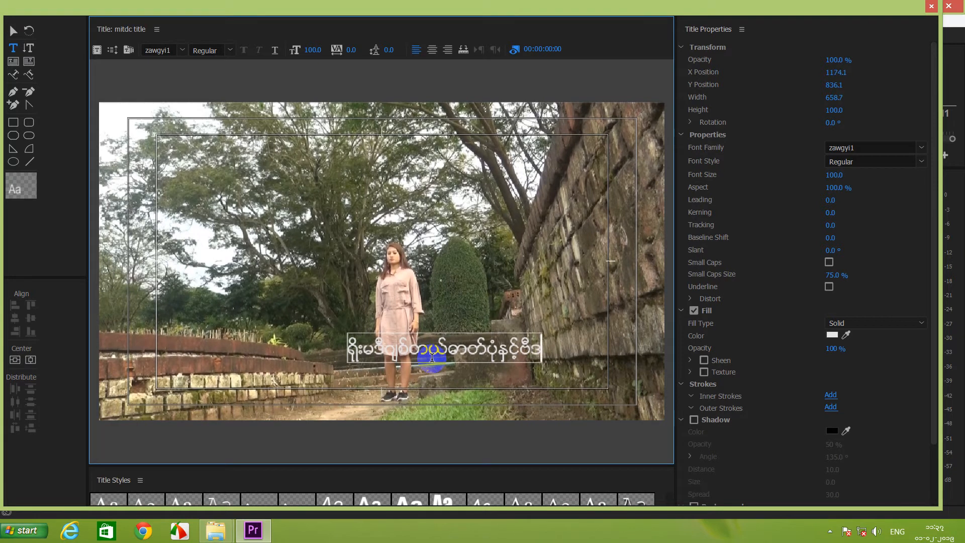
pyautogui.write('ီယိုရှိ')
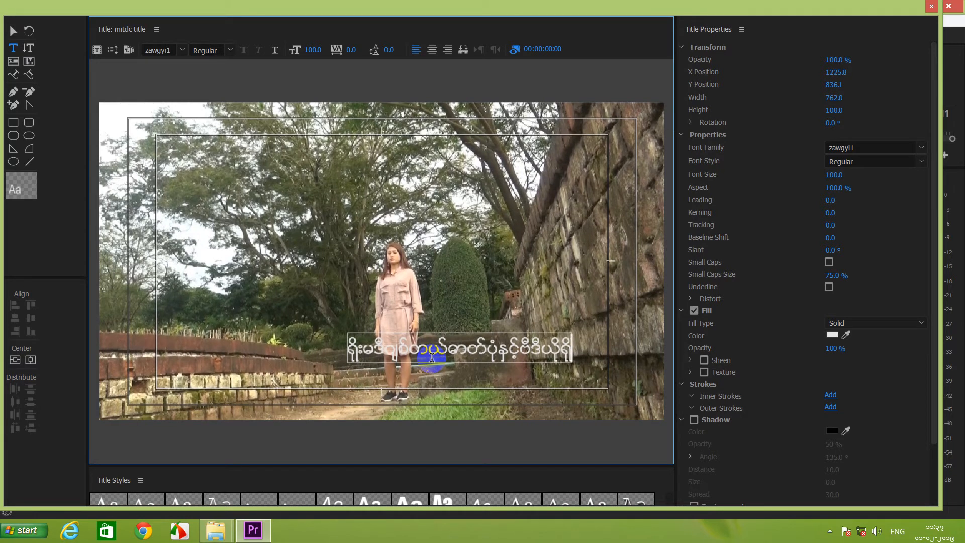
pyautogui.write('က်ကူးတည်းဖြ')
pyautogui.press('BackSpace')
pyautogui.press('BackSpace')
pyautogui.write('ြ')
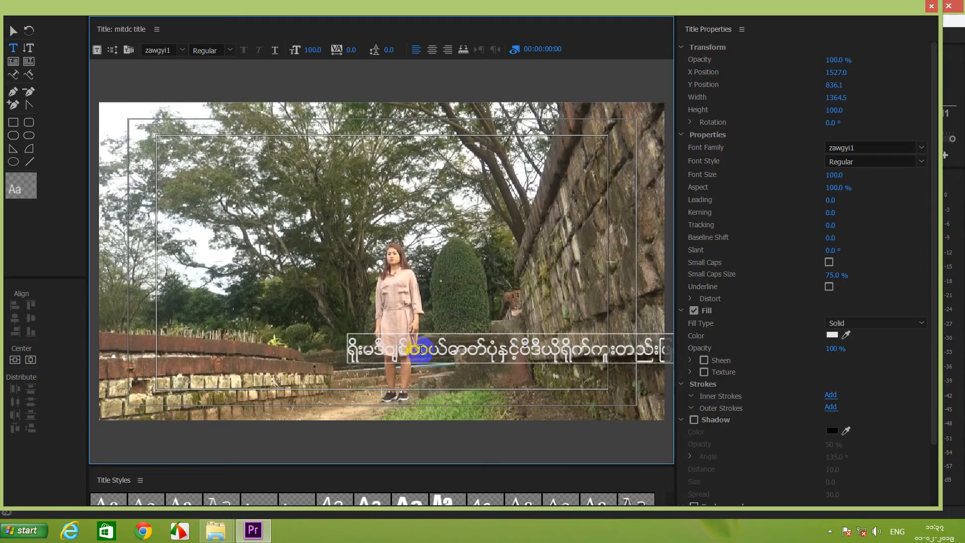
# Move the text line to about X 963, Y 885 so that it fits inside the frame
pyautogui.click(11, 31)
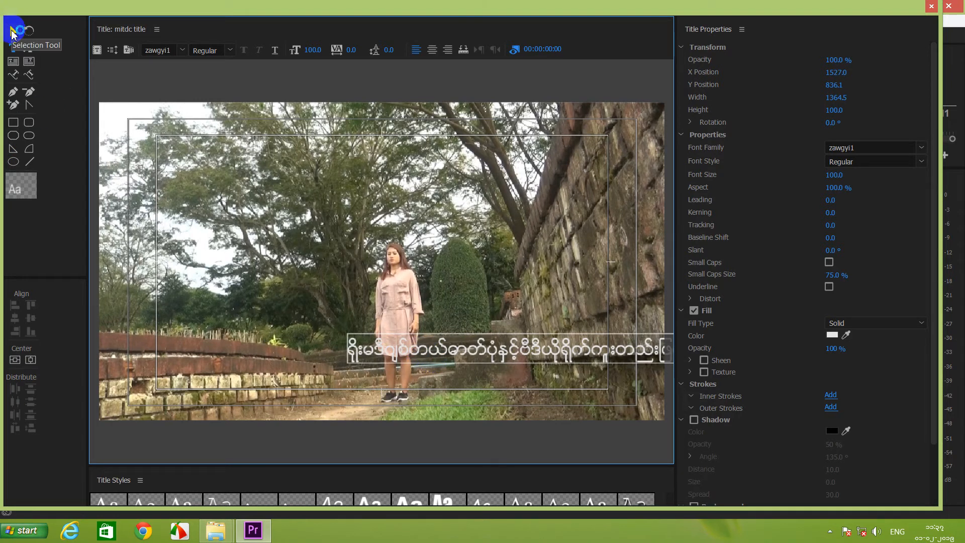
pyautogui.write('v')
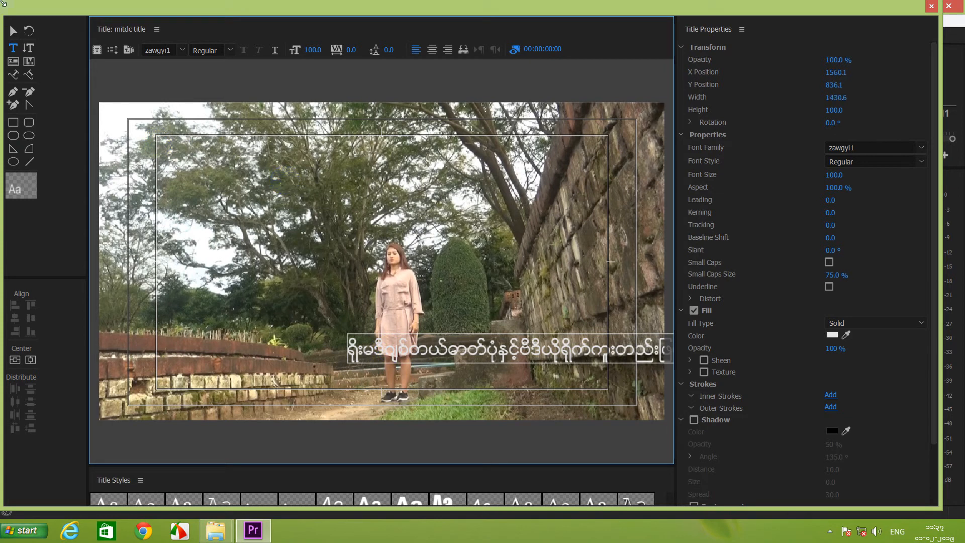
pyautogui.moveTo(454, 347); pyautogui.dragTo(270, 361)
# Remove the stray character "လ" from the end of the title text
pyautogui.click(29, 49)
pyautogui.click(13, 50)
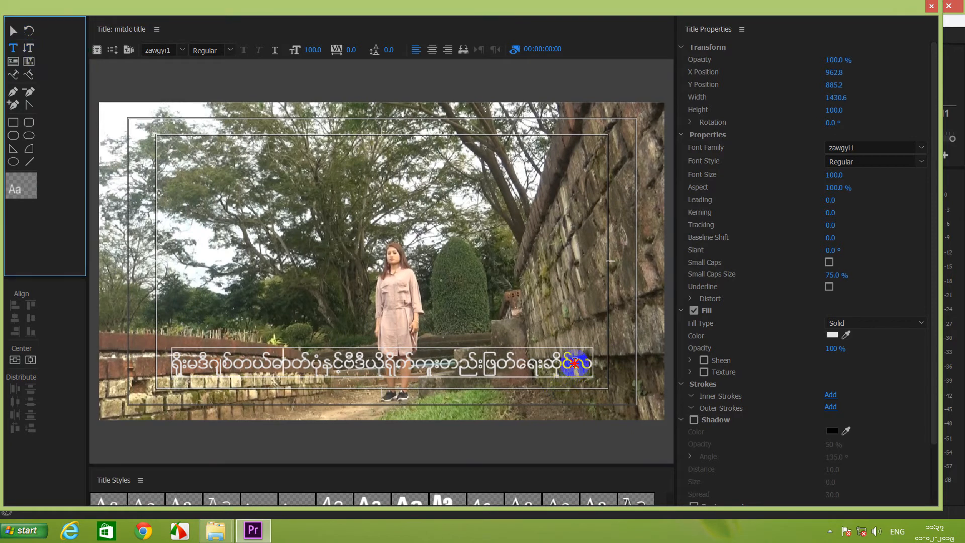
pyautogui.moveTo(575, 364); pyautogui.dragTo(615, 373)
pyautogui.press('BackSpace')
pyautogui.click(225, 372)
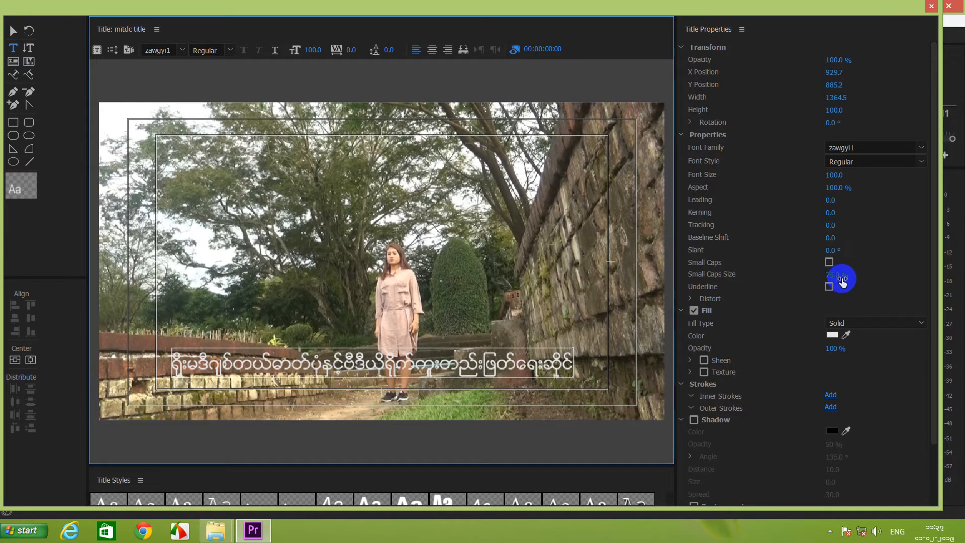
# Set the title text's fill colour to pure red (RGB 255, 0, 0)
pyautogui.click(836, 339)
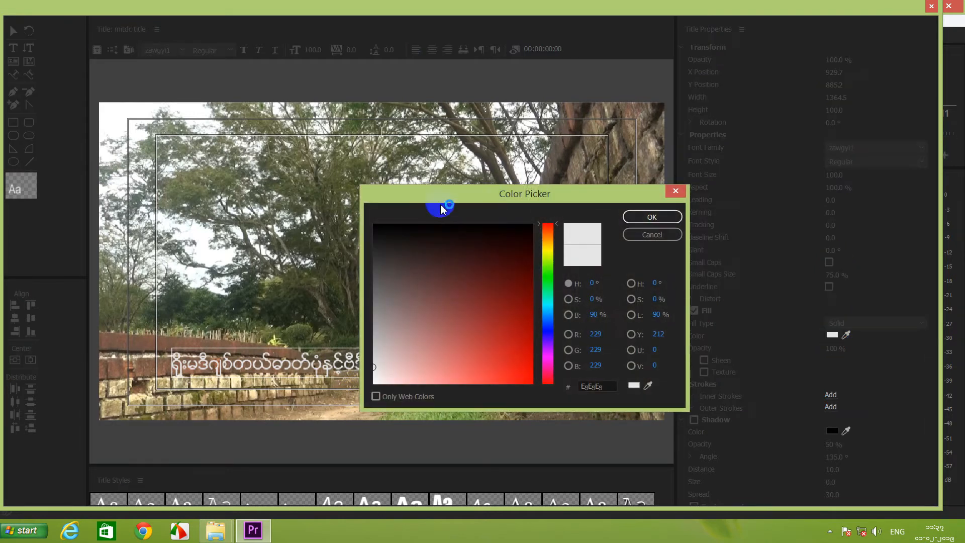
pyautogui.moveTo(496, 200); pyautogui.dragTo(544, 91)
pyautogui.moveTo(493, 251)
pyautogui.mouseDown()
pyautogui.moveTo(538, 261)
pyautogui.moveTo(595, 296)
pyautogui.mouseUp()
pyautogui.click(696, 109)
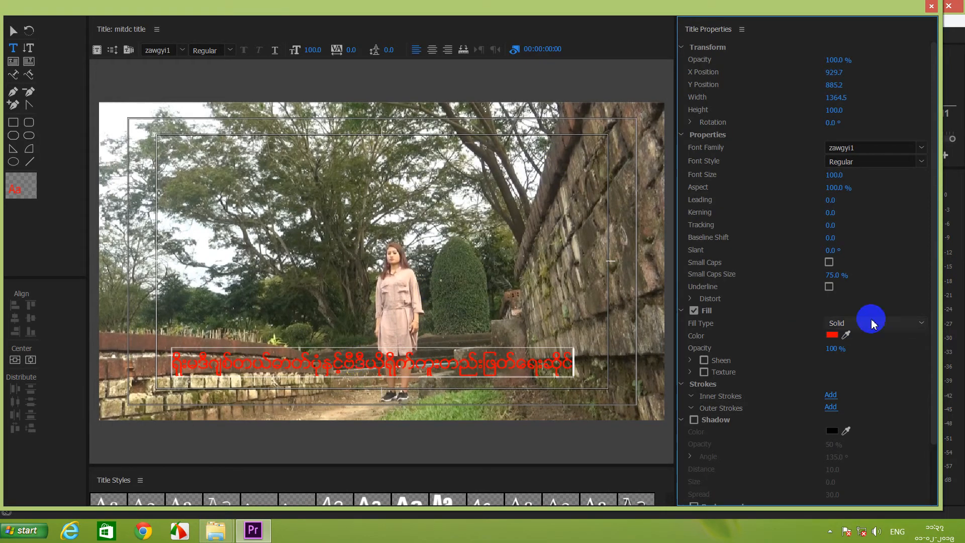
# Try a yellow-green fill colour (RGB 179, 255, 0) on the title text
pyautogui.click(832, 335)
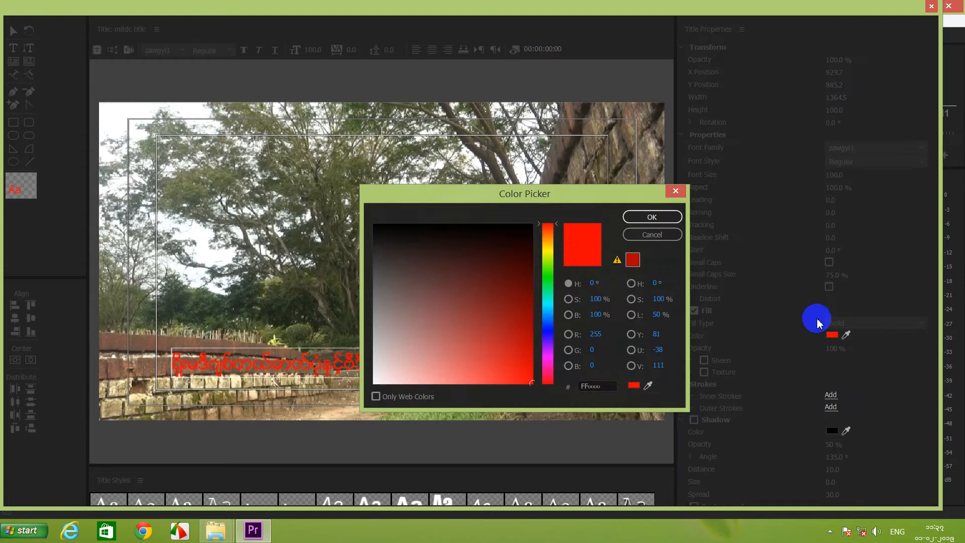
pyautogui.click(546, 261)
pyautogui.moveTo(504, 261); pyautogui.dragTo(626, 213)
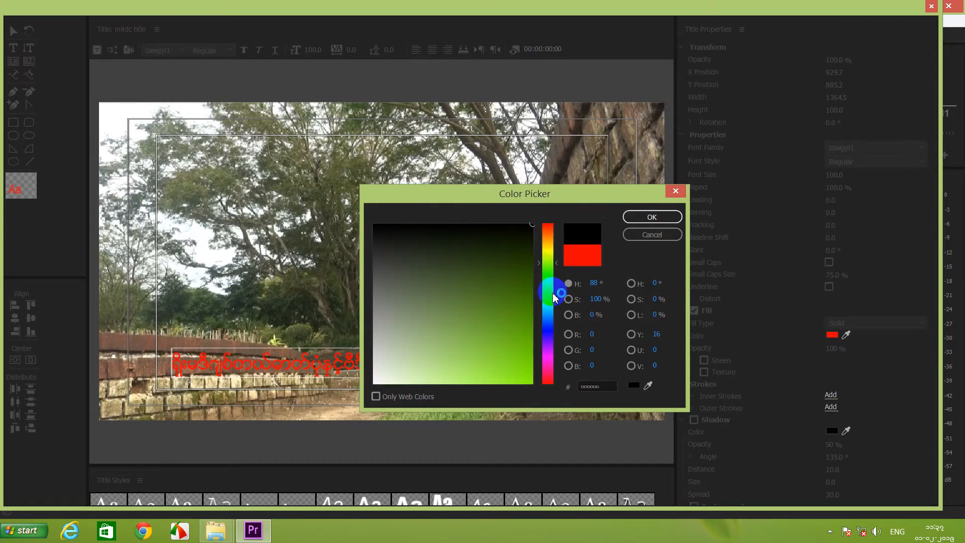
pyautogui.click(548, 259)
pyautogui.moveTo(509, 320); pyautogui.dragTo(525, 409)
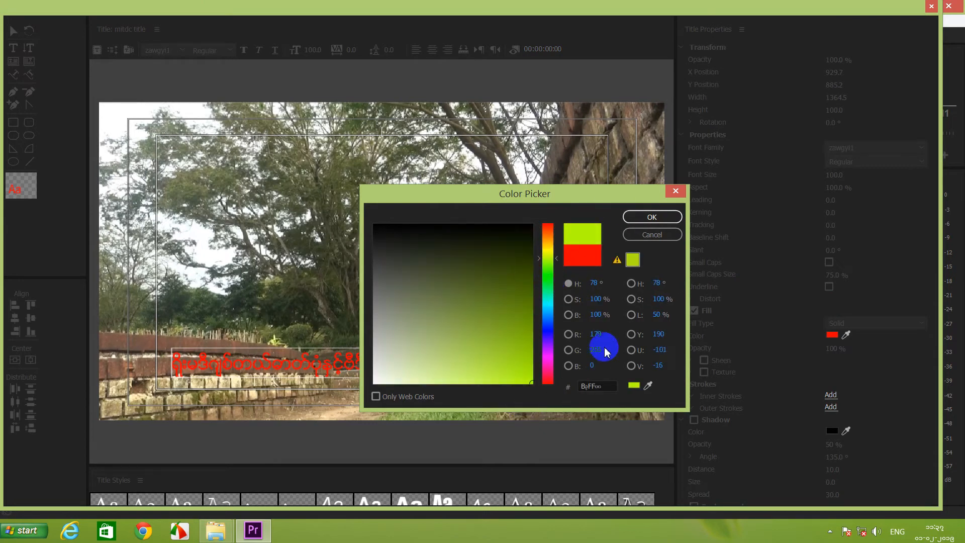
pyautogui.click(652, 217)
pyautogui.click(366, 361)
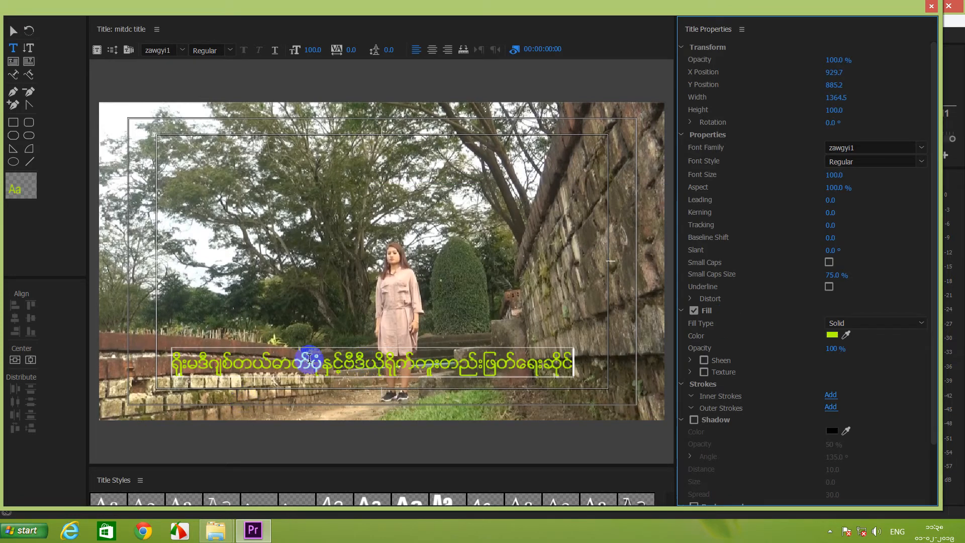
# Try a blue fill colour (RGB 12, 0, 255) on the title text
pyautogui.click(833, 335)
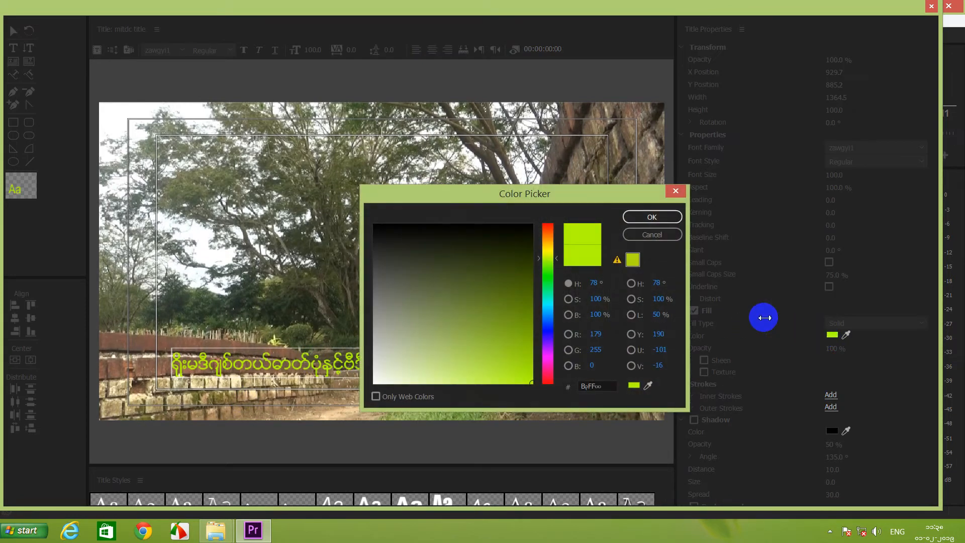
pyautogui.moveTo(551, 312); pyautogui.dragTo(550, 333)
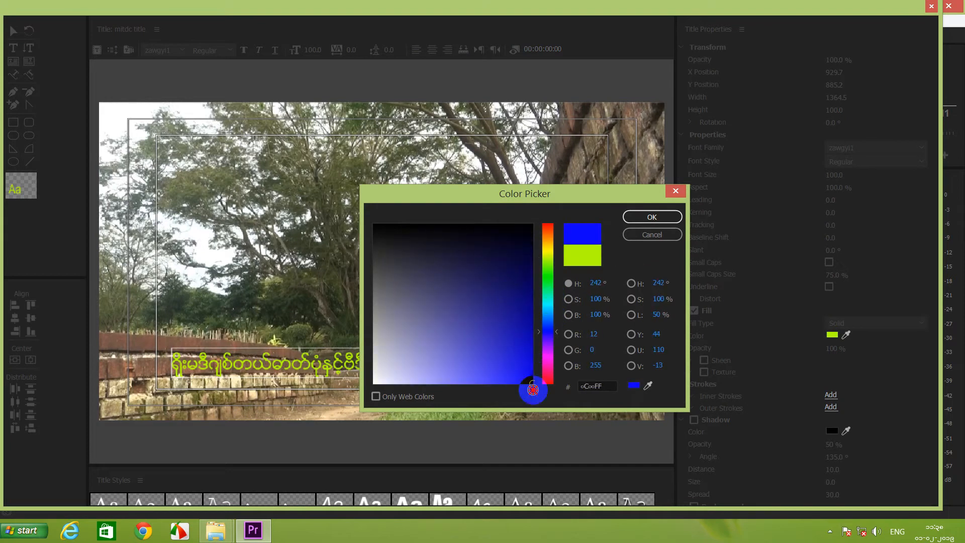
pyautogui.click(652, 216)
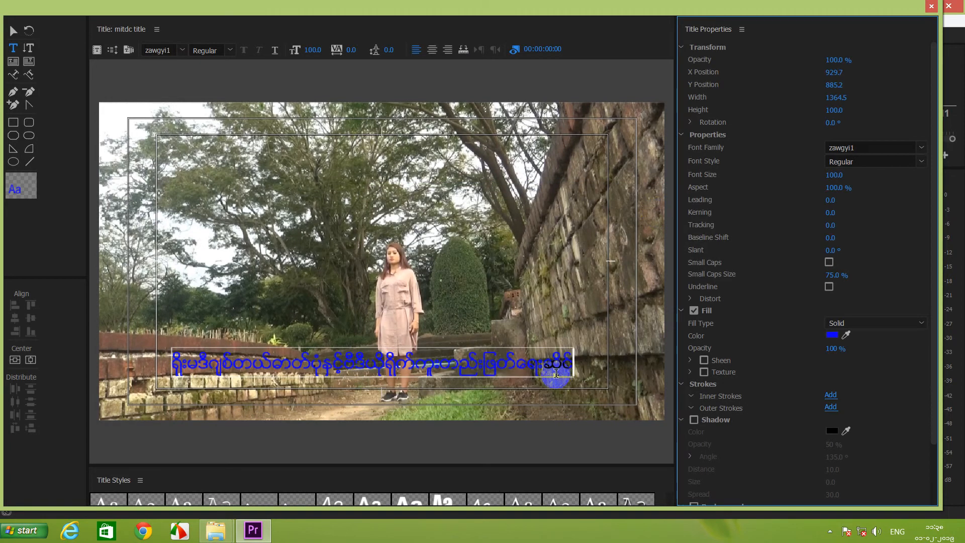
# Set the title text's fill colour back to red and close the title editor
pyautogui.click(834, 337)
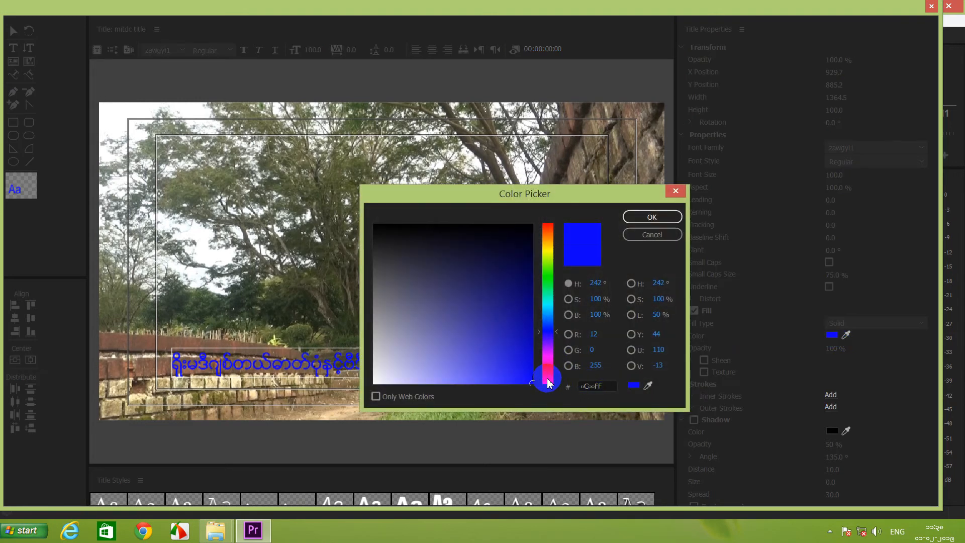
pyautogui.click(548, 382)
pyautogui.click(649, 217)
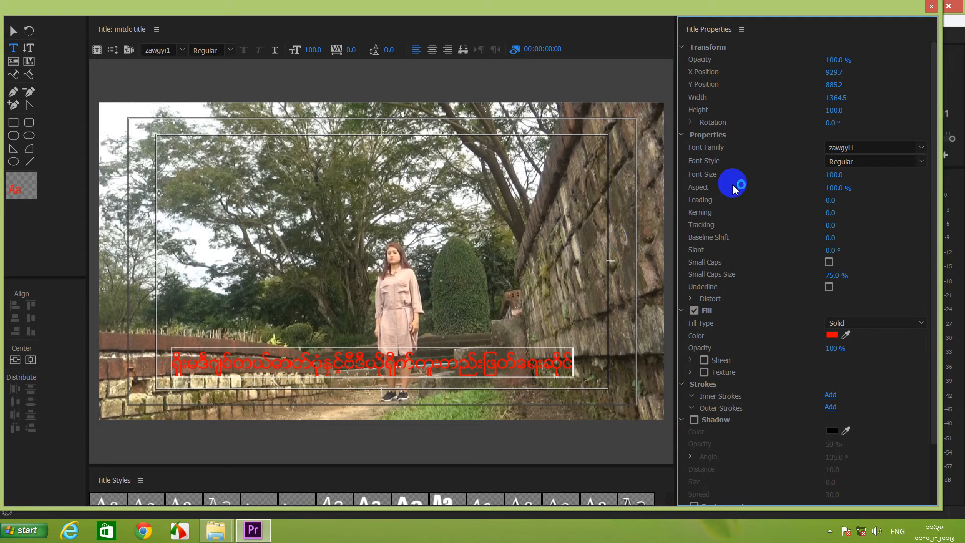
pyautogui.click(931, 6)
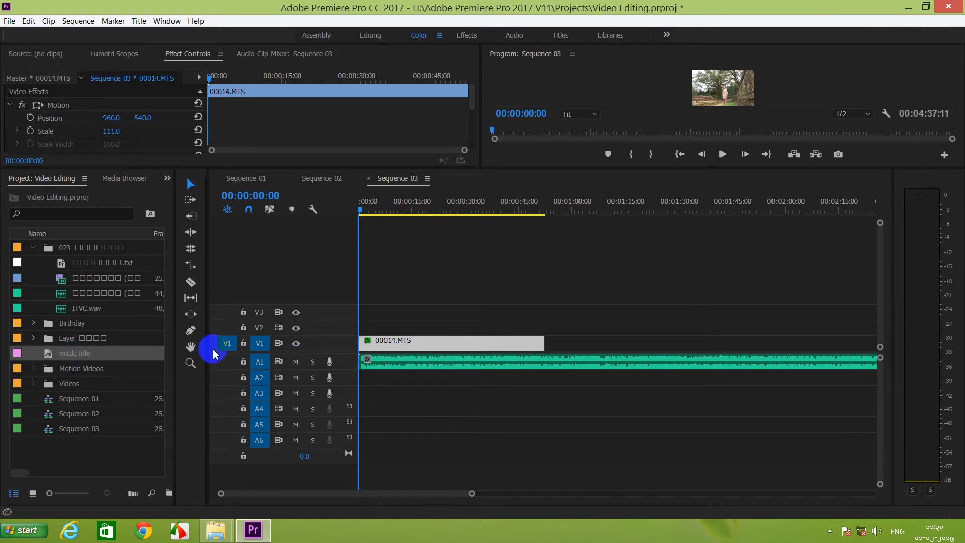
# Place the mitdc title on track V2 at the sequence start and extend it to the end of clip 00014.MTS
pyautogui.moveTo(88, 353); pyautogui.dragTo(360, 328)
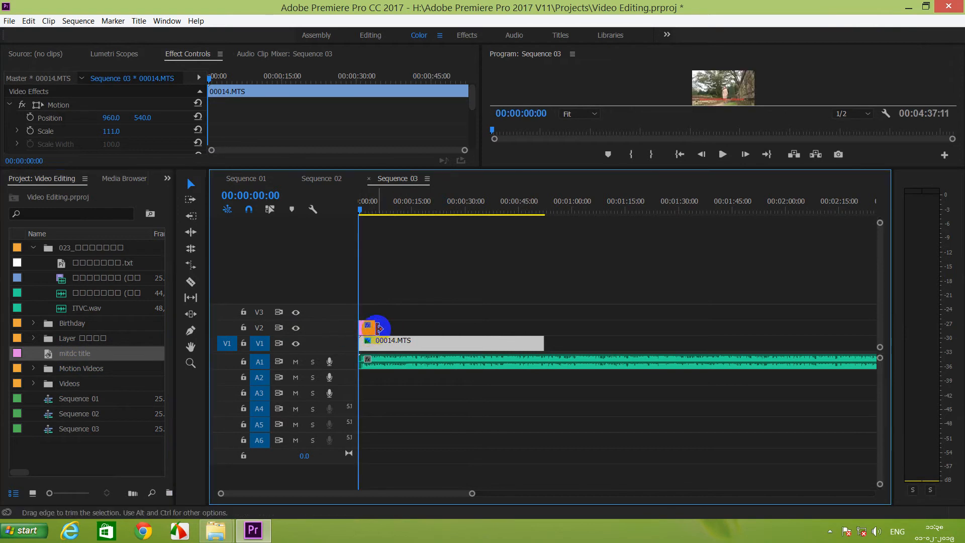
pyautogui.moveTo(375, 327); pyautogui.dragTo(552, 352)
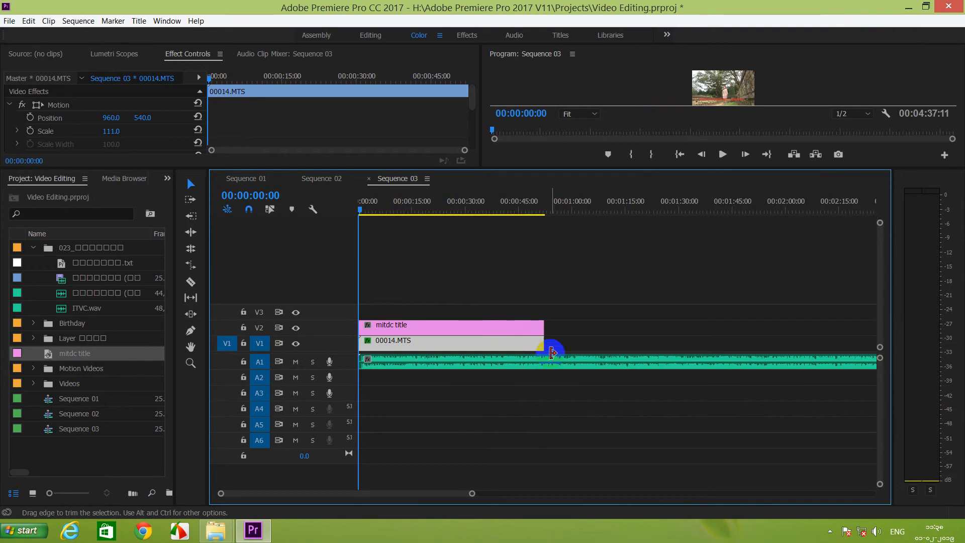
# Enlarge the program preview, play and scrub through the titled clip, and return the playhead to the sequence start
pyautogui.click(409, 202)
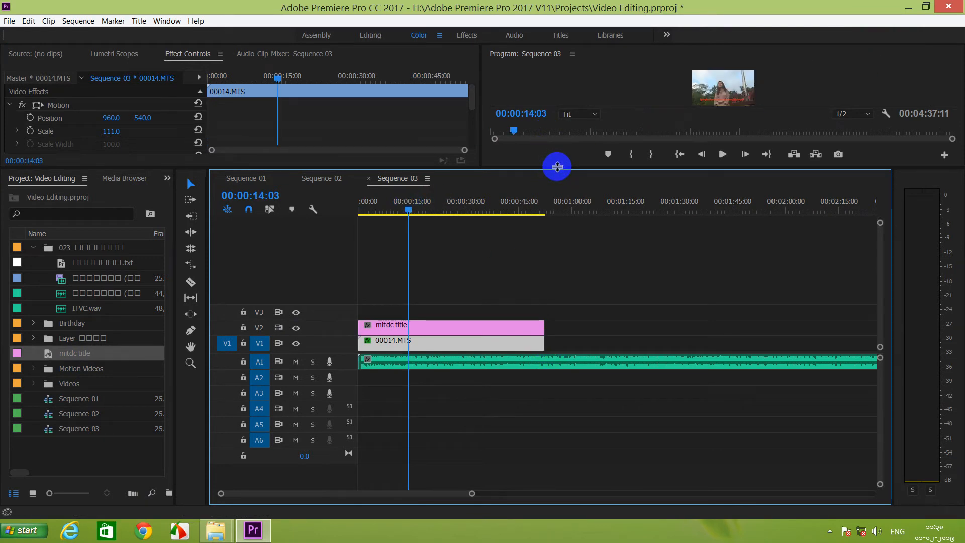
pyautogui.moveTo(557, 165); pyautogui.dragTo(534, 377)
pyautogui.moveTo(416, 419); pyautogui.dragTo(342, 431)
pyautogui.press('space')
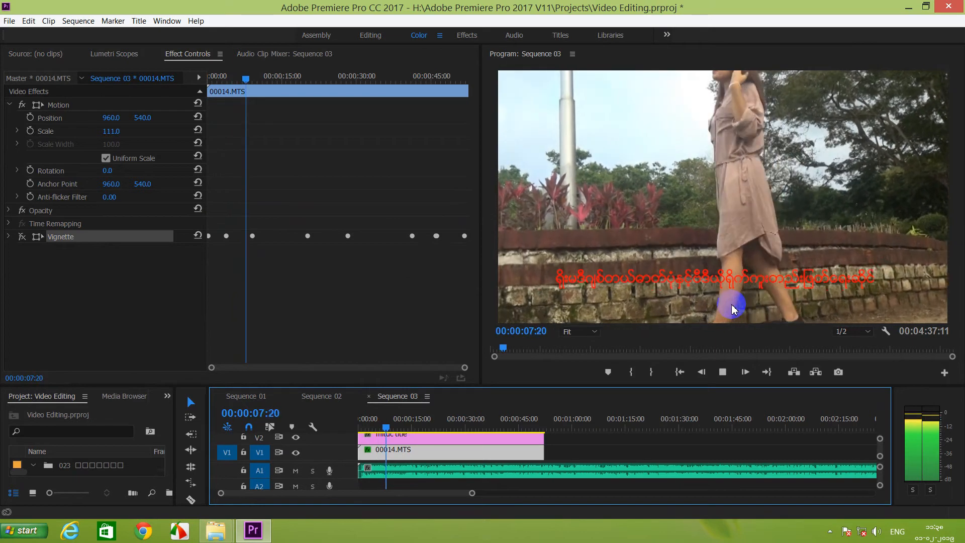
pyautogui.press('space')
pyautogui.moveTo(367, 420); pyautogui.dragTo(464, 431)
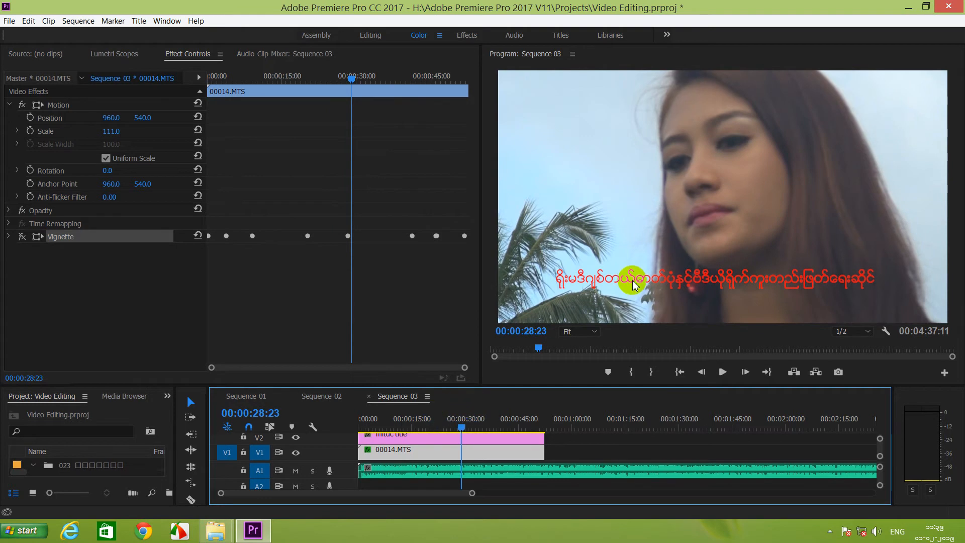
pyautogui.moveTo(462, 430); pyautogui.dragTo(334, 427)
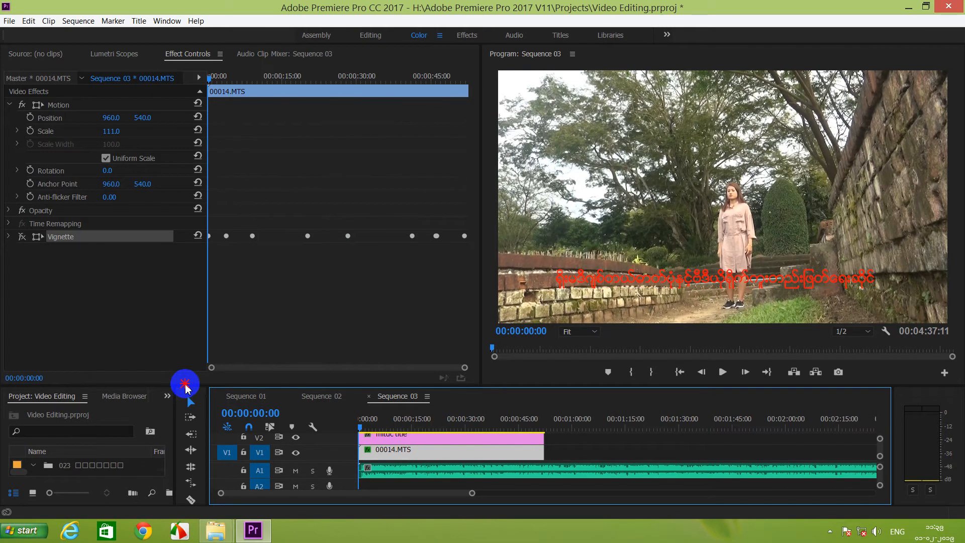
# Enlarge the timeline area, collapse the 023 bin, and show the effects list with its HitFilm - Color Grading and Video Effects folders collapsed
pyautogui.moveTo(190, 386); pyautogui.dragTo(191, 233)
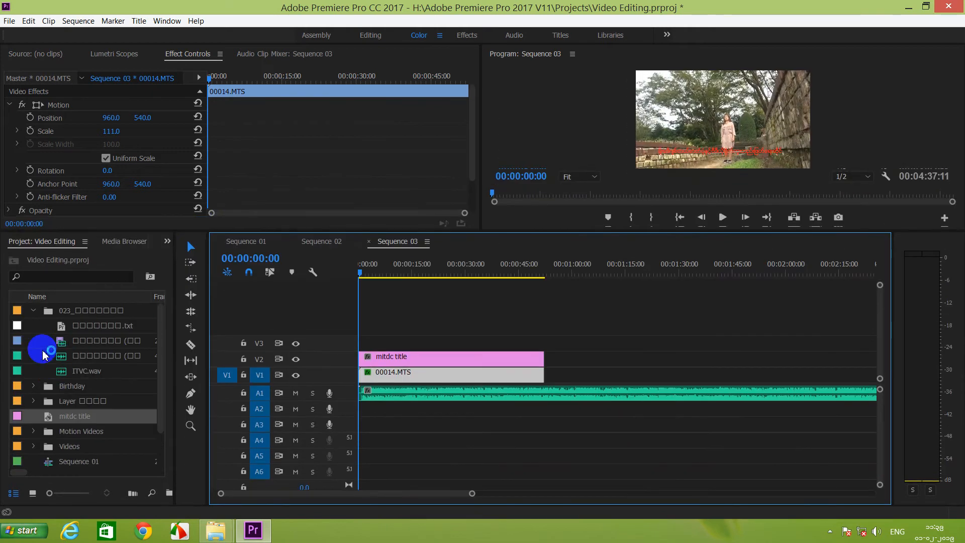
pyautogui.click(34, 311)
pyautogui.click(167, 240)
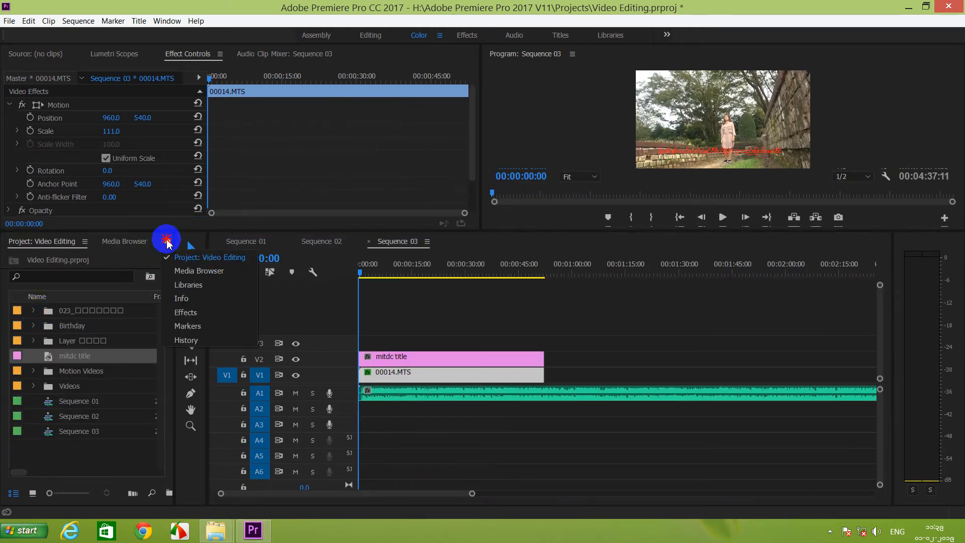
pyautogui.click(199, 316)
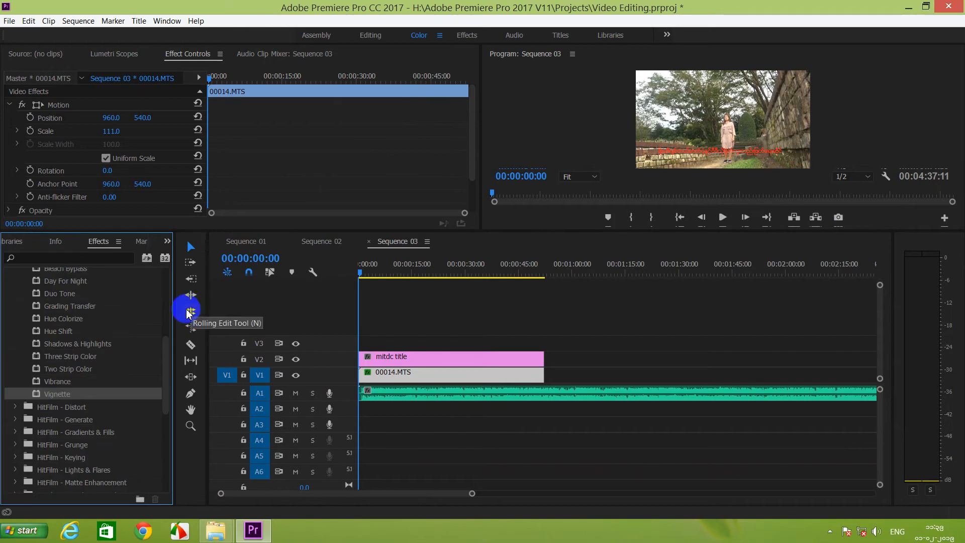
pyautogui.moveTo(171, 410); pyautogui.dragTo(158, 349)
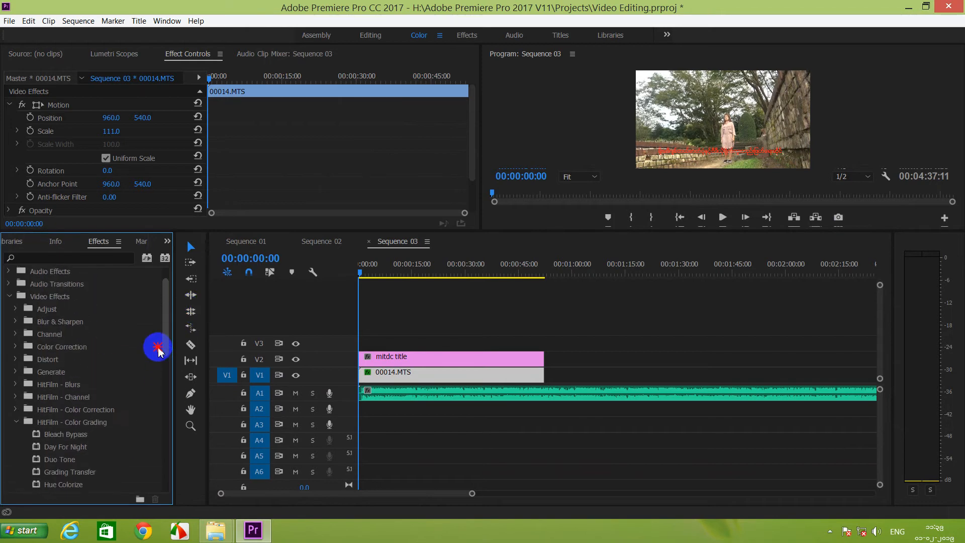
pyautogui.click(15, 423)
pyautogui.click(8, 298)
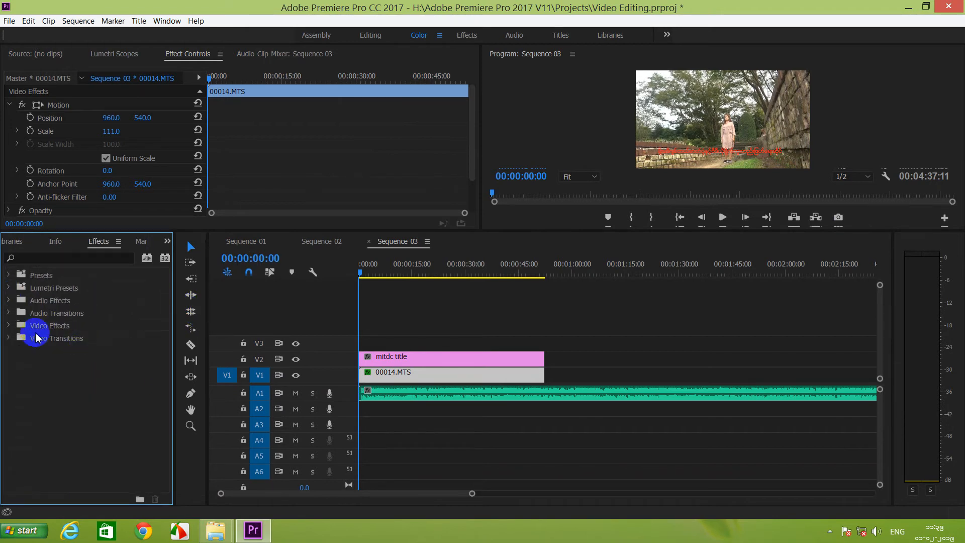
# Apply the Wave Warp effect from the Distort video effects to the mitdc title clip and enlarge the program preview
pyautogui.click(8, 326)
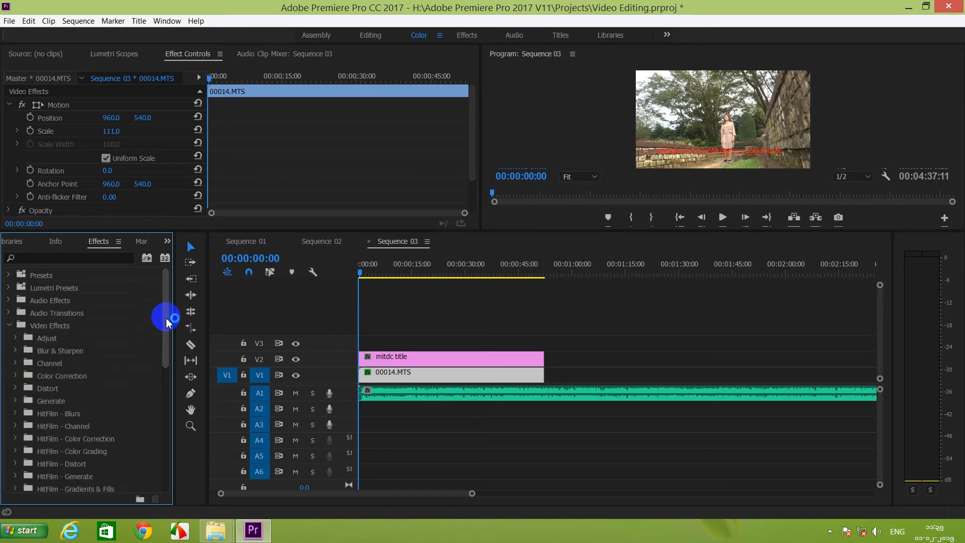
pyautogui.click(16, 389)
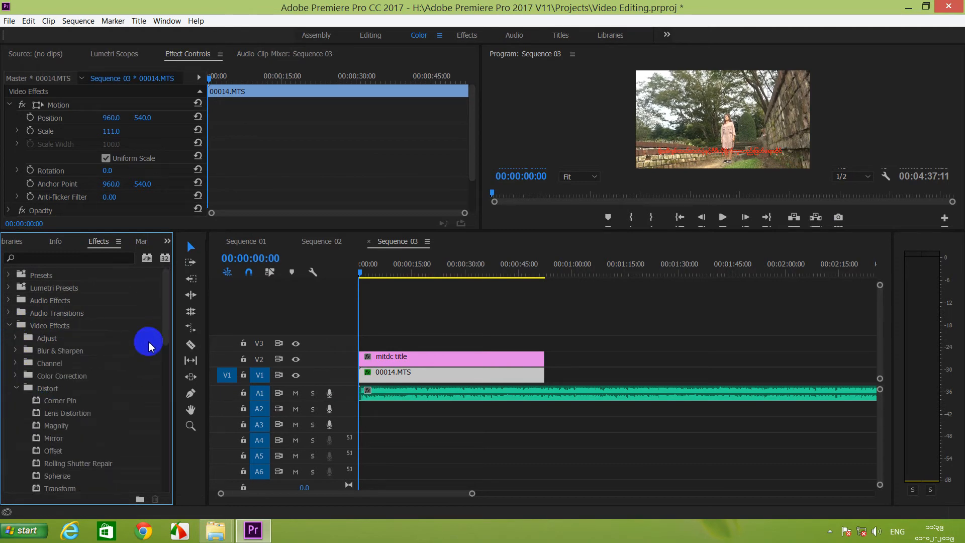
pyautogui.moveTo(165, 301); pyautogui.dragTo(164, 342)
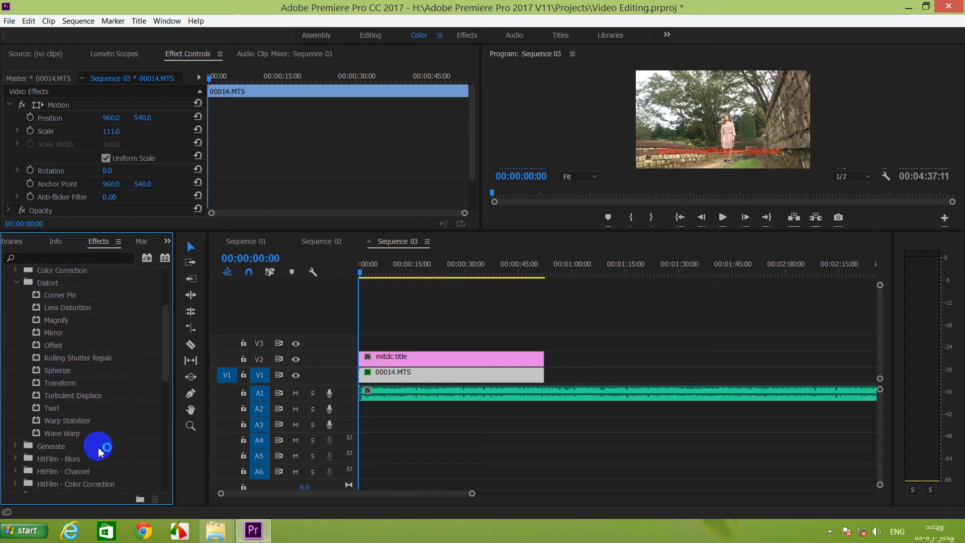
pyautogui.click(76, 436)
pyautogui.moveTo(73, 437); pyautogui.dragTo(405, 363)
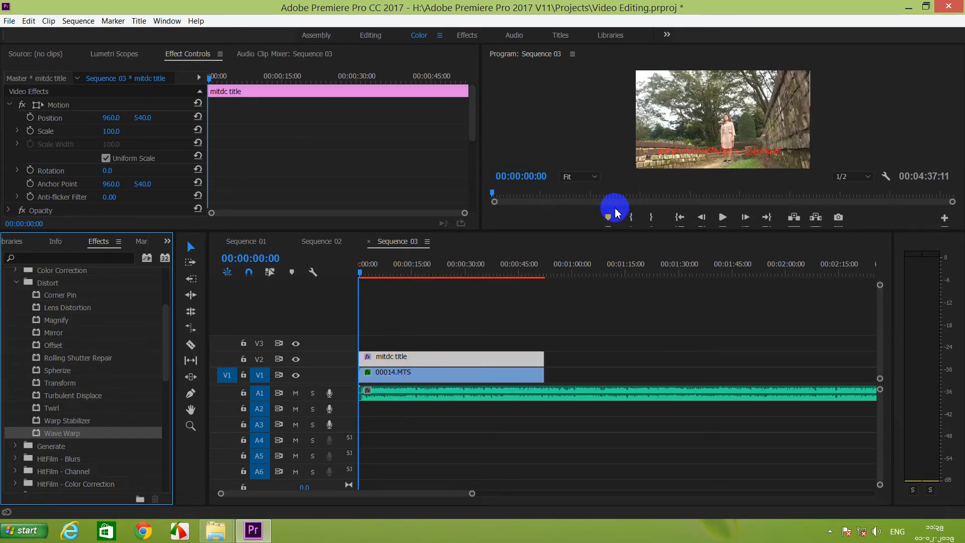
pyautogui.moveTo(613, 232); pyautogui.dragTo(613, 392)
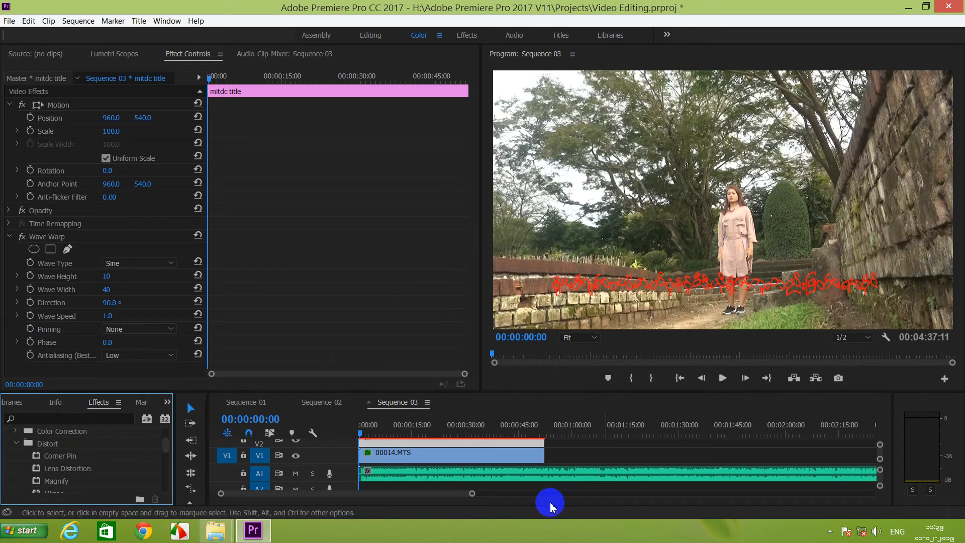
pyautogui.click(350, 435)
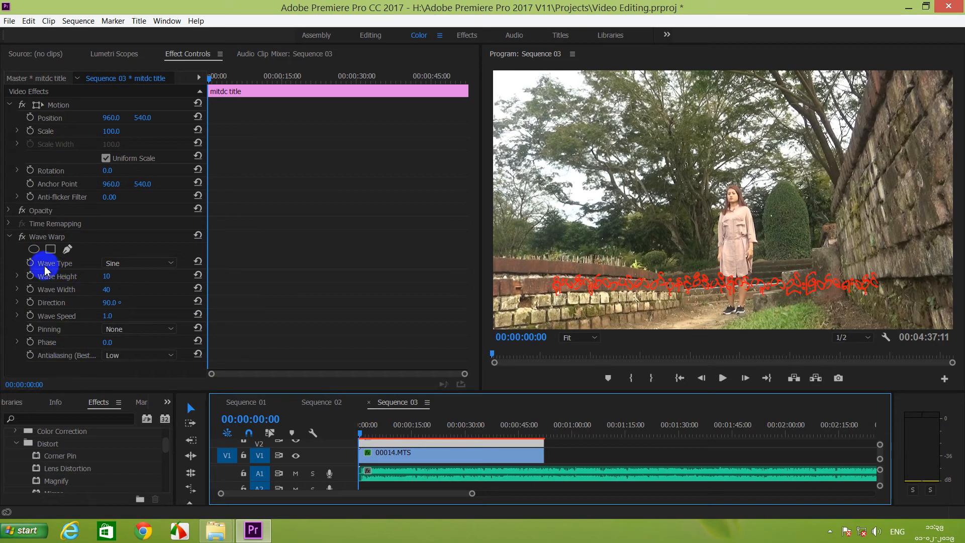
# Try the Square, Sawtooth and Semicircle wave types on the title's Wave Warp, scrubbing the Sawtooth version to about 5 seconds and back
pyautogui.click(140, 264)
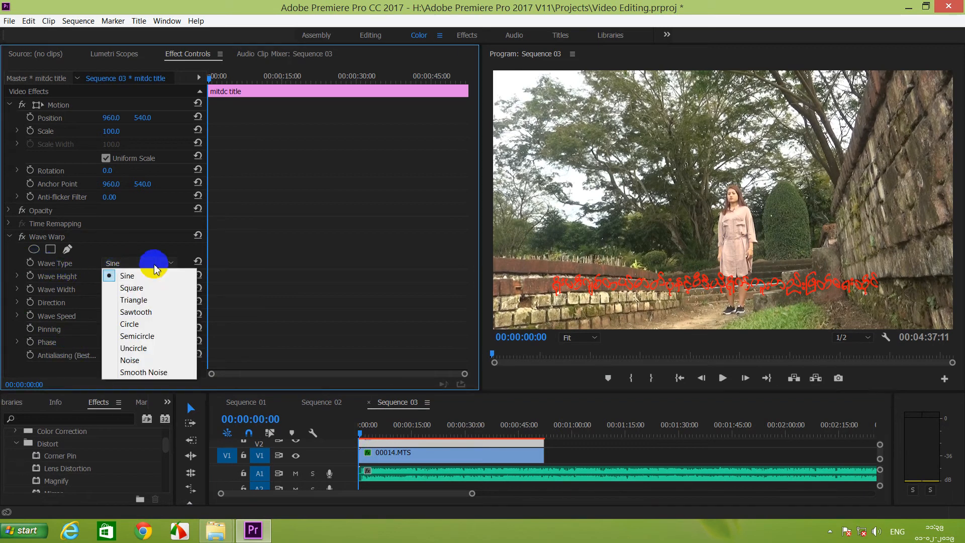
pyautogui.click(149, 291)
pyautogui.click(148, 263)
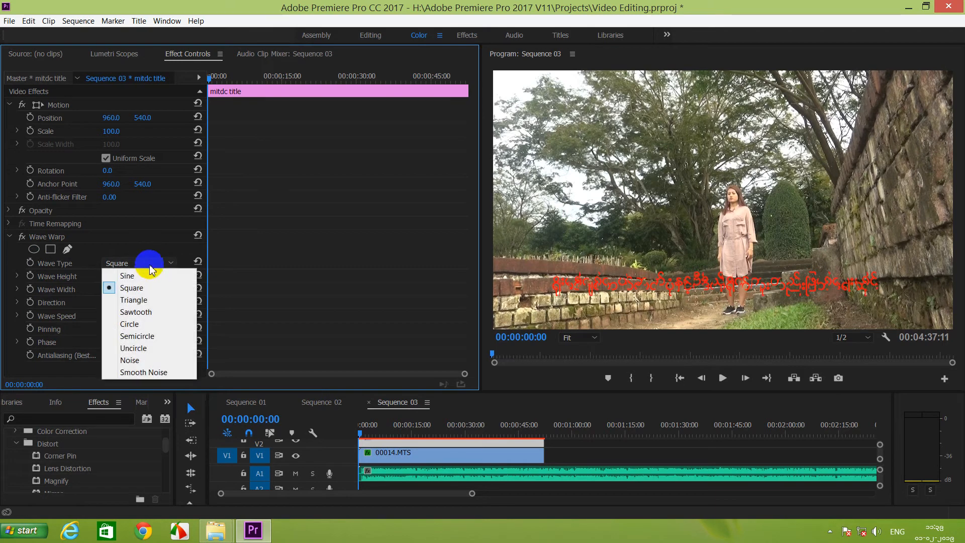
pyautogui.click(151, 312)
pyautogui.click(378, 432)
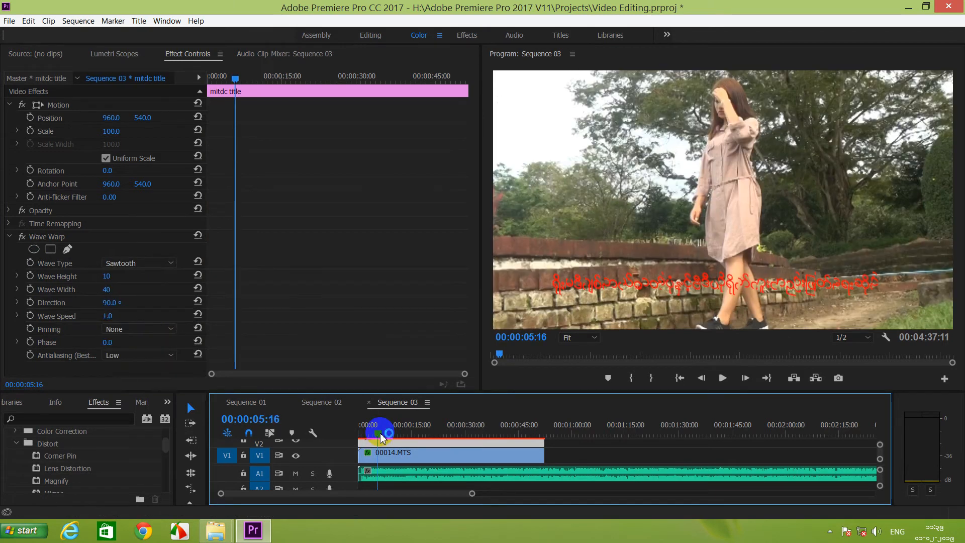
pyautogui.moveTo(381, 438); pyautogui.dragTo(355, 435)
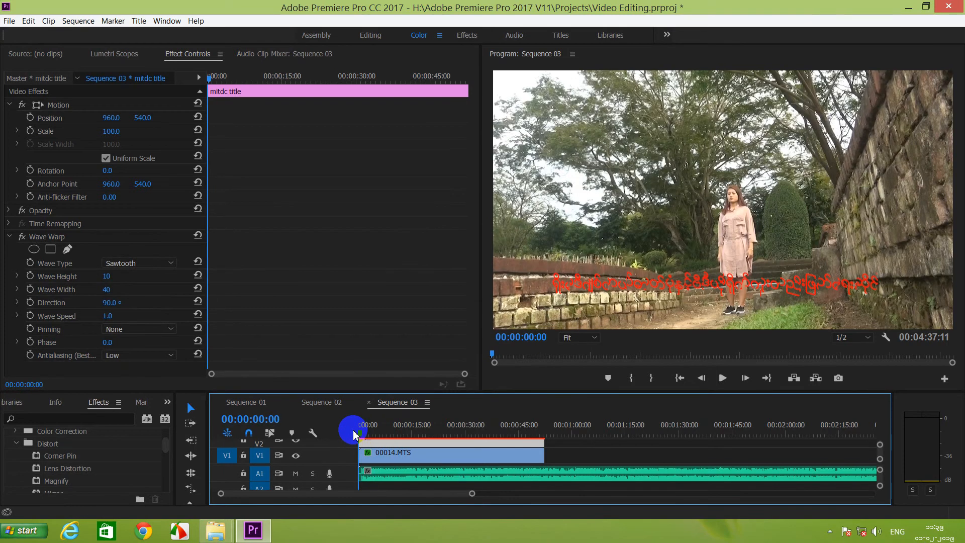
pyautogui.click(133, 263)
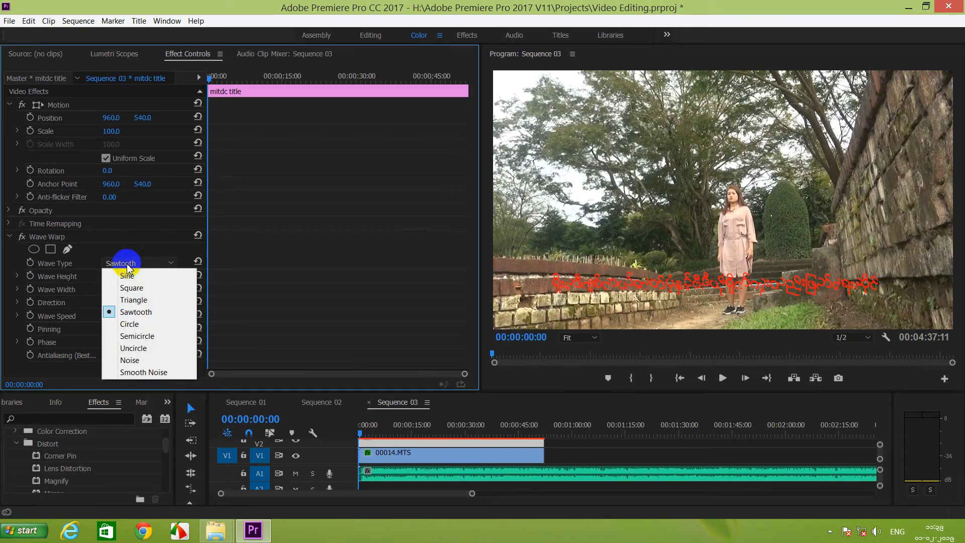
pyautogui.click(149, 336)
# Set the Wave Warp's wave type to Uncircle and its wave height to 23, and widen the program preview area
pyautogui.click(139, 263)
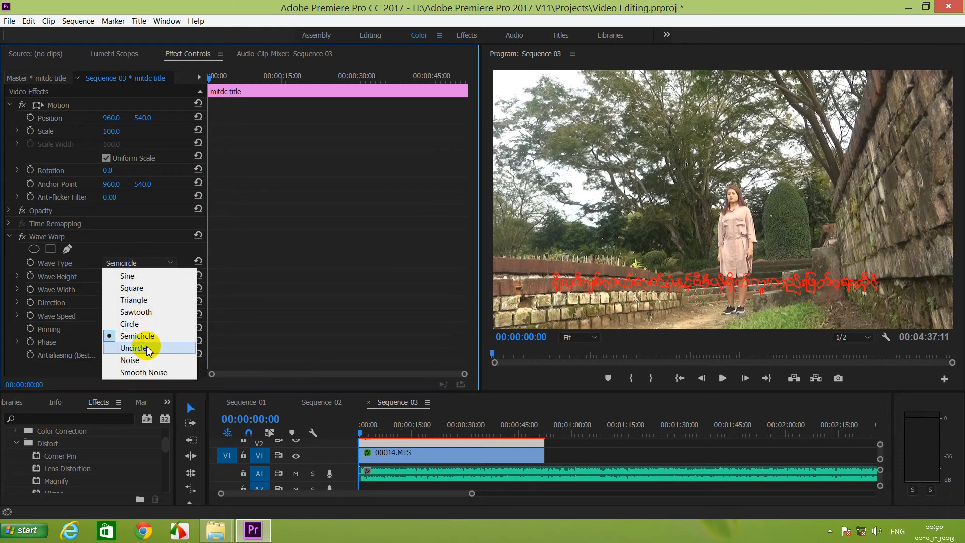
pyautogui.click(147, 349)
pyautogui.moveTo(128, 277)
pyautogui.mouseDown()
pyautogui.moveTo(81, 278)
pyautogui.moveTo(121, 278)
pyautogui.mouseUp()
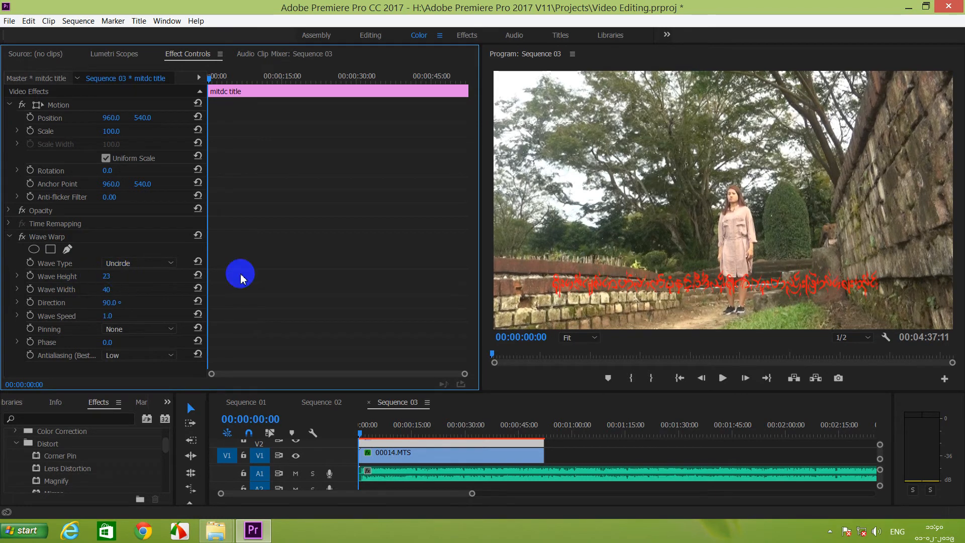
pyautogui.moveTo(478, 301); pyautogui.dragTo(237, 272)
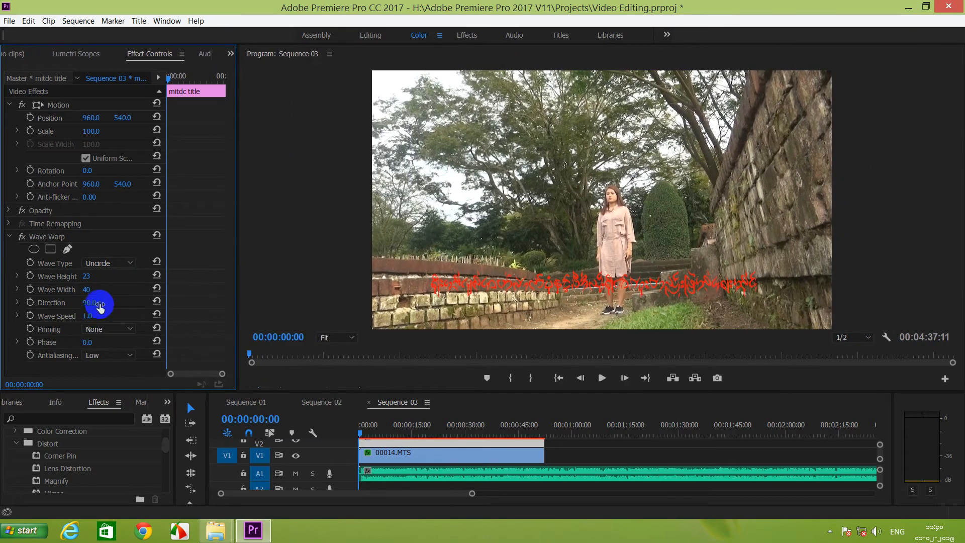
# Set the title's Wave Warp wave height to 5
pyautogui.moveTo(86, 276)
pyautogui.mouseDown()
pyautogui.moveTo(136, 279)
pyautogui.moveTo(43, 276)
pyautogui.moveTo(99, 276)
pyautogui.mouseUp()
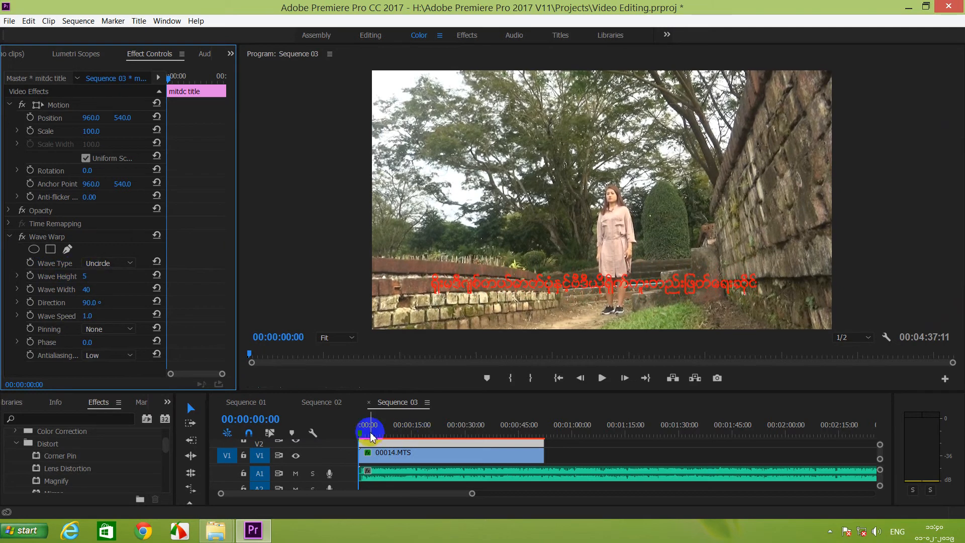
pyautogui.click(332, 435)
pyautogui.click(85, 276)
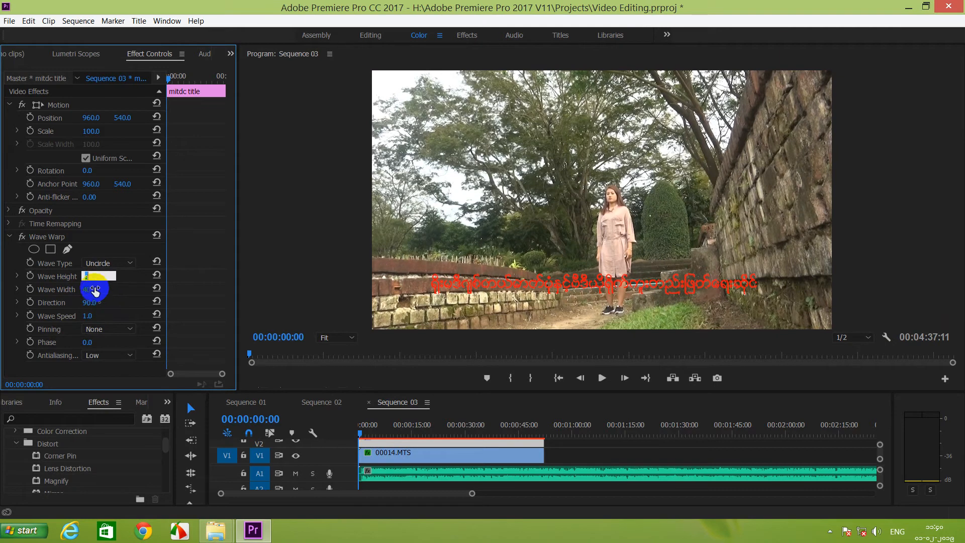
pyautogui.click(251, 271)
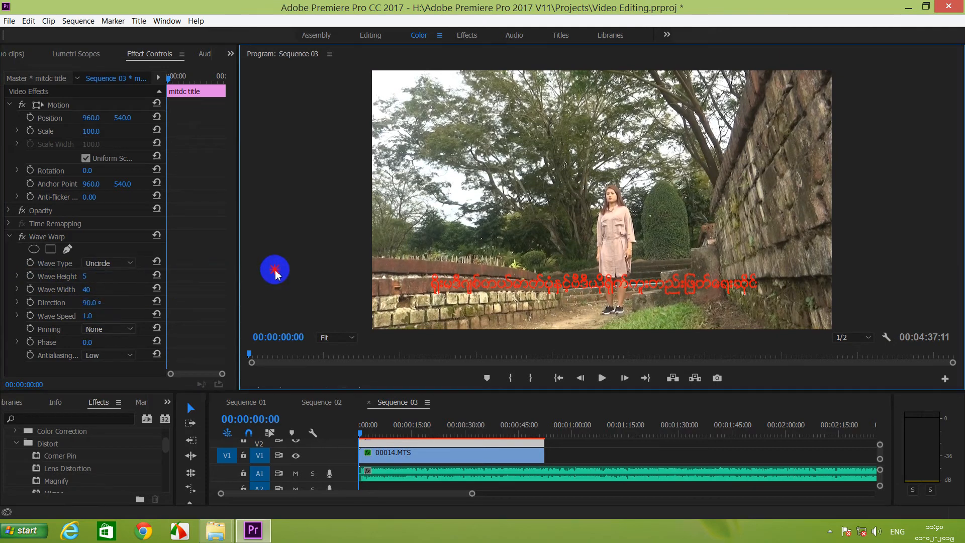
# Turn on keyframing for all of the Wave Warp properties at the start of the title
pyautogui.click(29, 276)
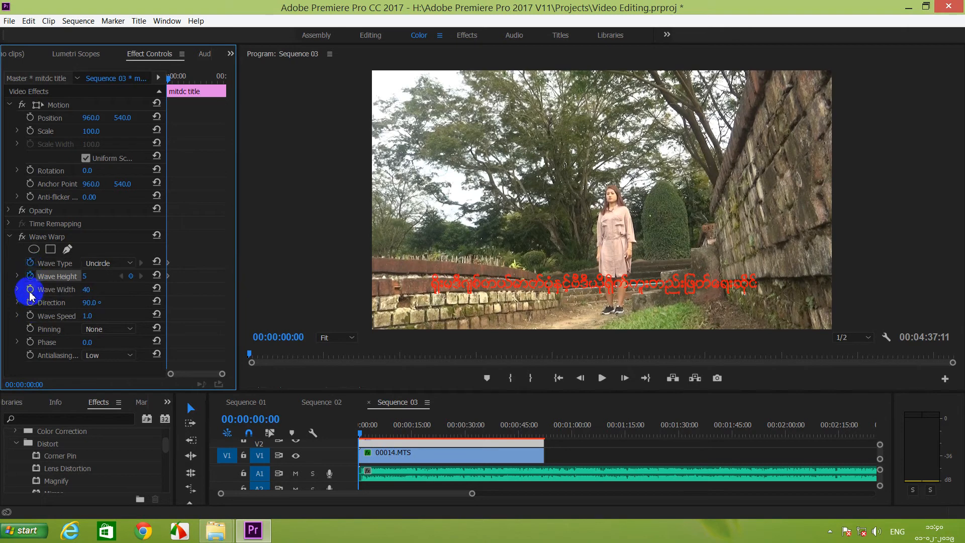
pyautogui.click(30, 289)
pyautogui.click(31, 302)
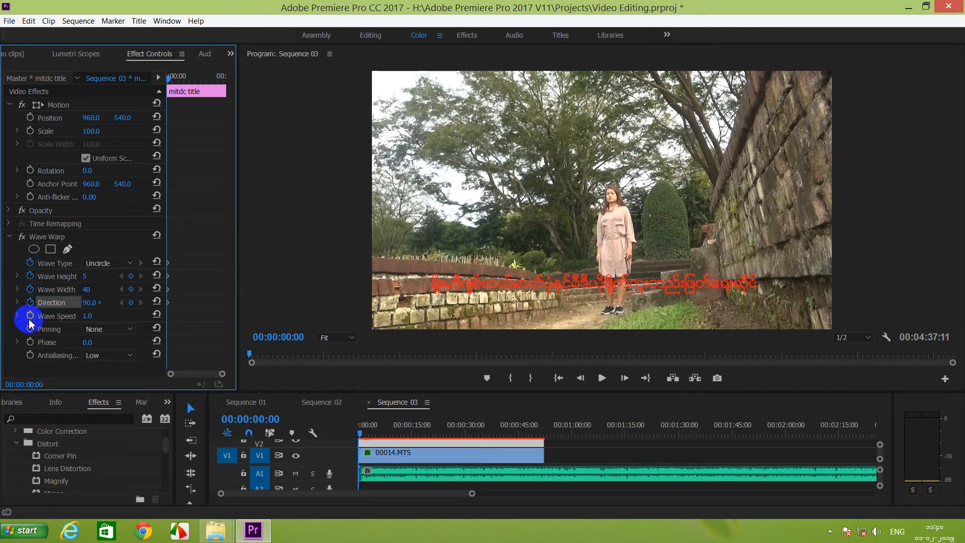
pyautogui.click(32, 355)
pyautogui.click(30, 341)
pyautogui.click(30, 329)
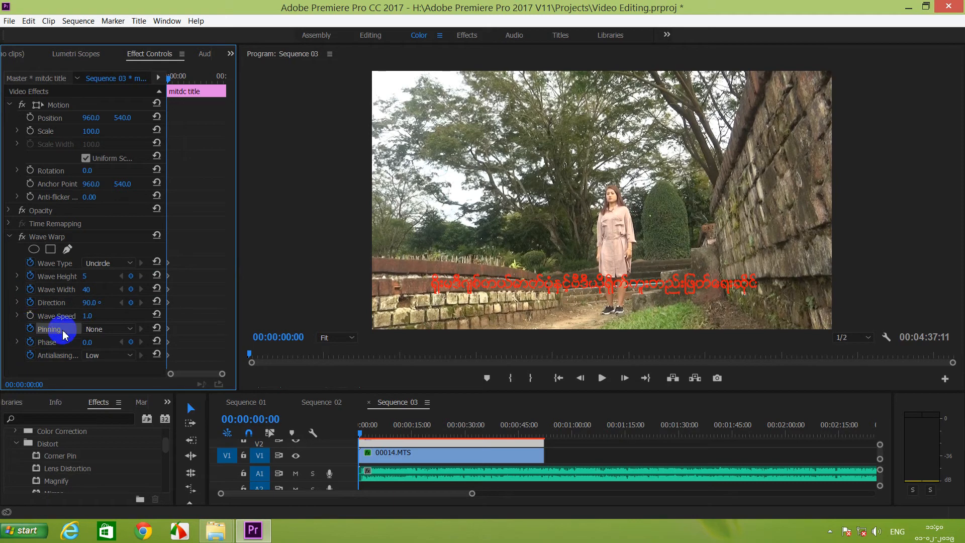
pyautogui.click(31, 316)
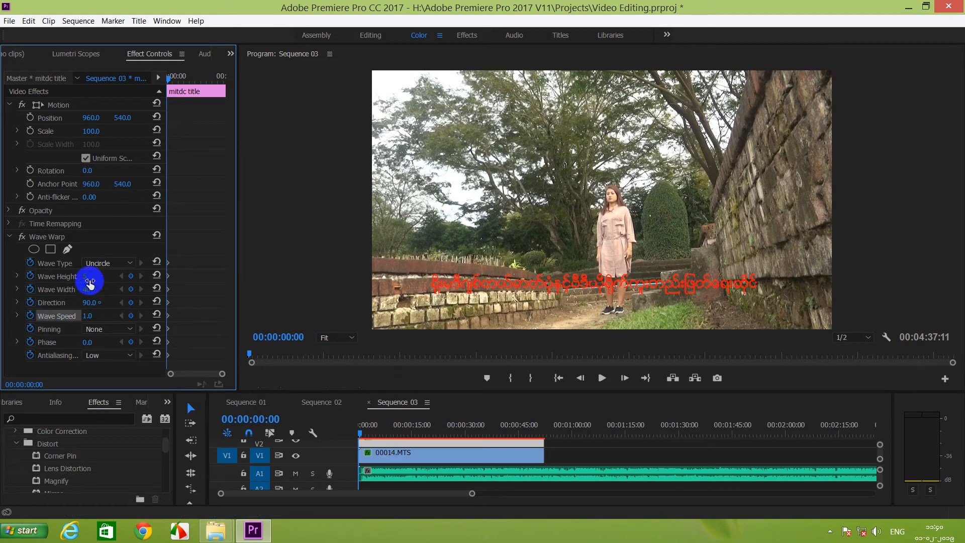
# Set the Wave Warp's wave height to 90 and wave width to 91, and collapse the title's Motion and Opacity settings
pyautogui.moveTo(85, 276); pyautogui.dragTo(140, 278)
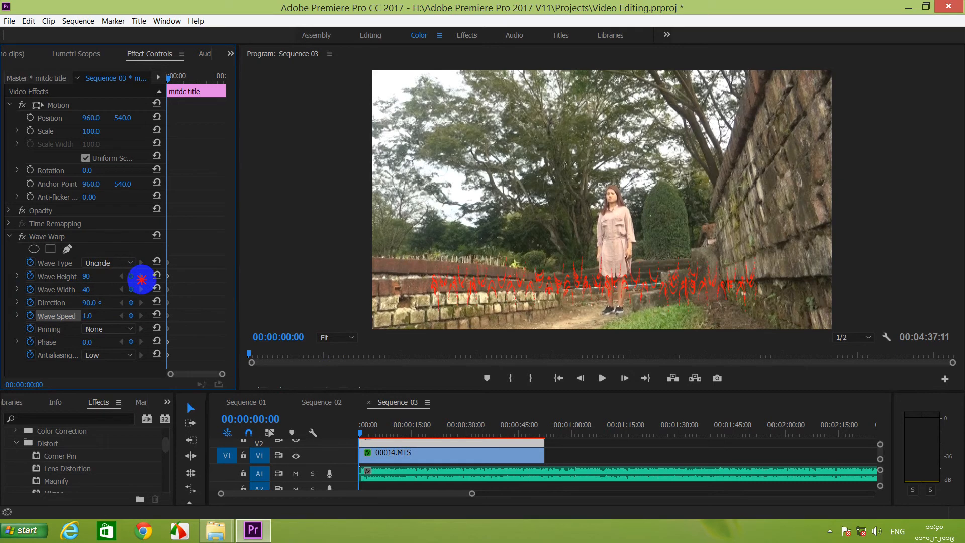
pyautogui.moveTo(83, 291); pyautogui.dragTo(114, 289)
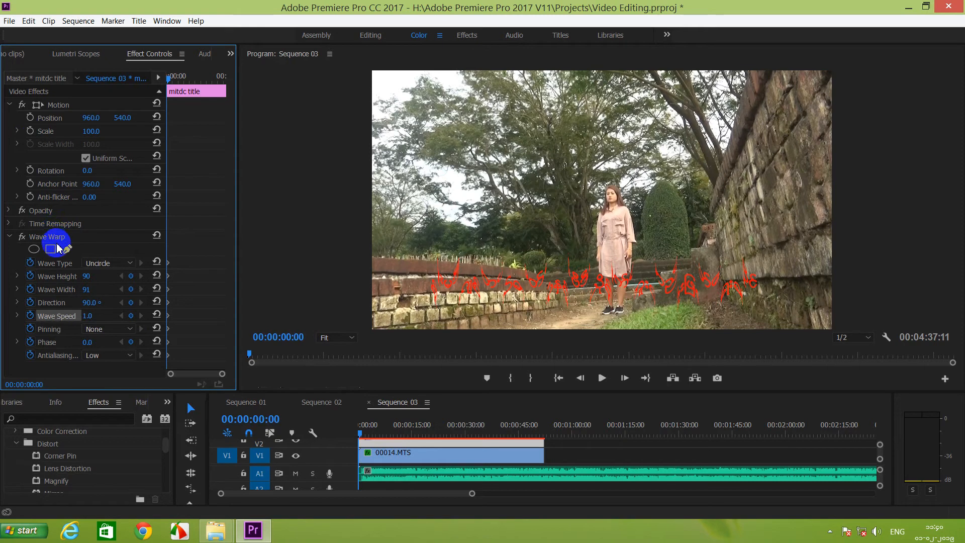
pyautogui.click(11, 212)
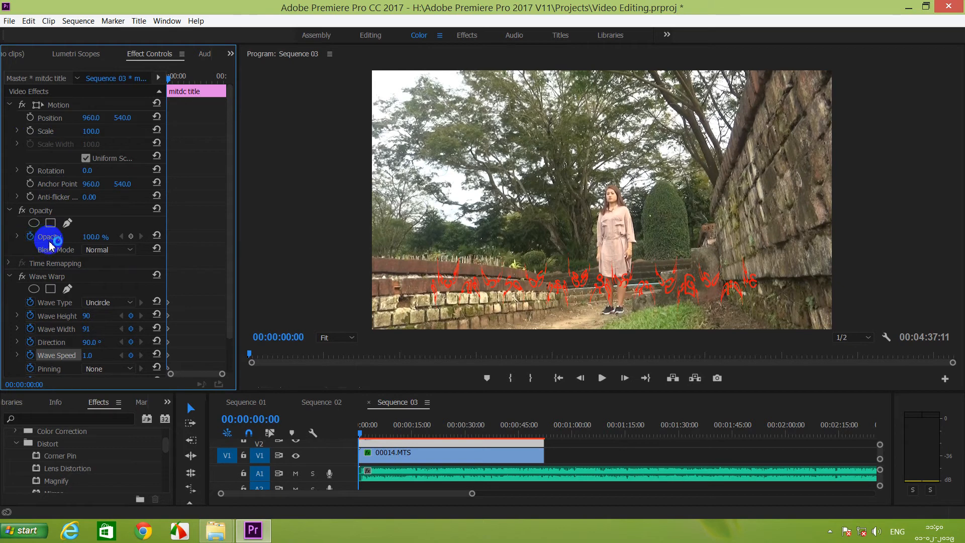
pyautogui.click(10, 105)
pyautogui.click(10, 118)
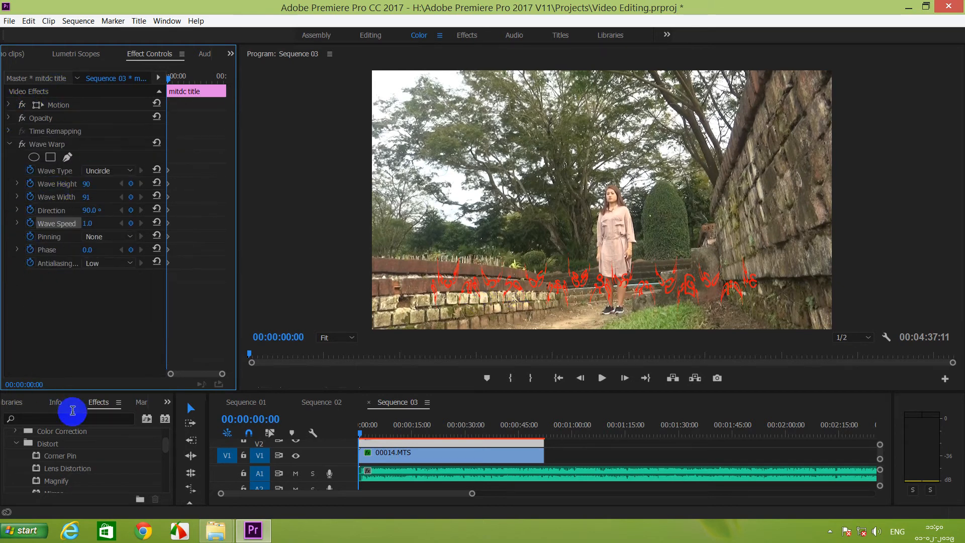
# Clear the mistyped Burmese text from the effects search and switch the keyboard language to English (US)
pyautogui.click(65, 419)
pyautogui.write('တေလ')
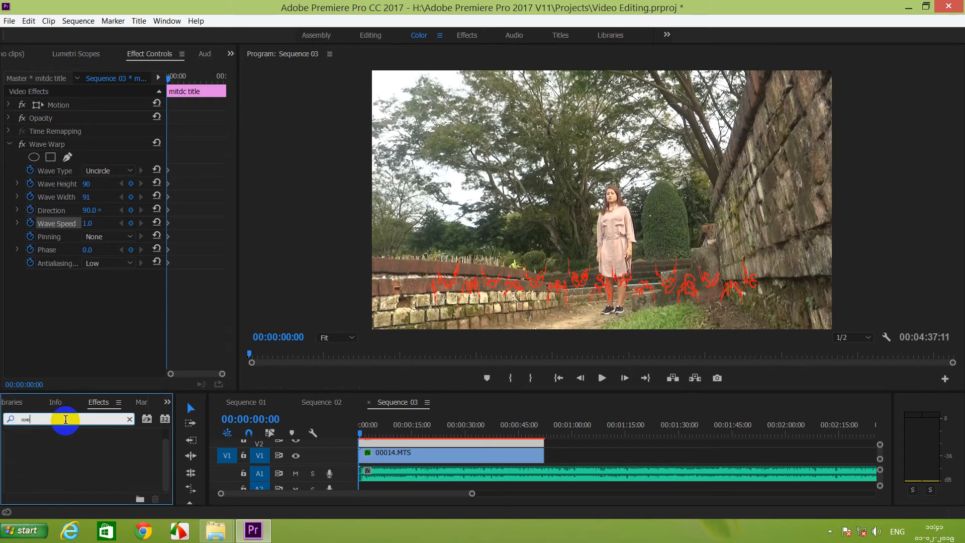
pyautogui.press('BackSpace')
pyautogui.press('BackSpace')
pyautogui.press('BackSpace')
pyautogui.press('BackSpace')
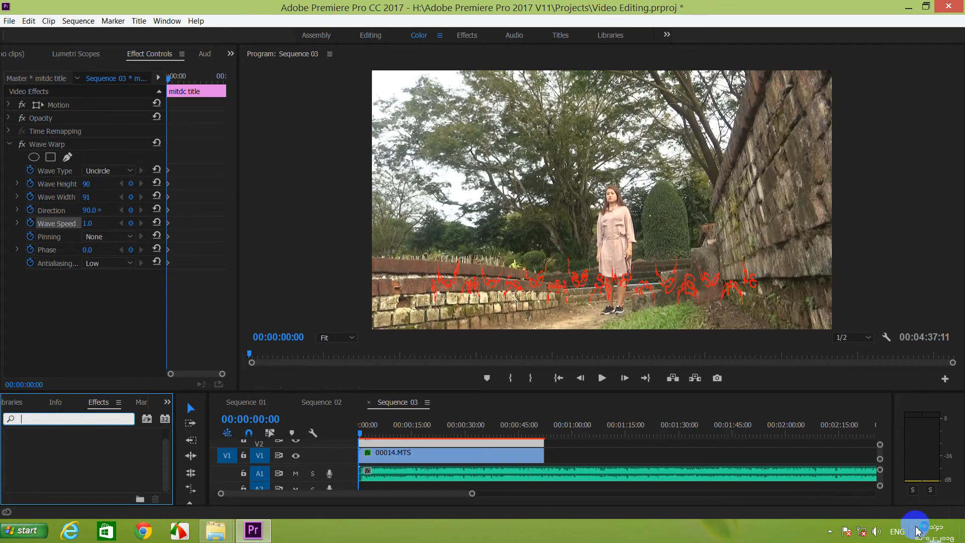
pyautogui.click(898, 532)
pyautogui.click(892, 427)
# Search the effects for "Opa" and "Op" with the effects and timeline areas enlarged, and collapse the Presets and Video Effects folders
pyautogui.write('Opa')
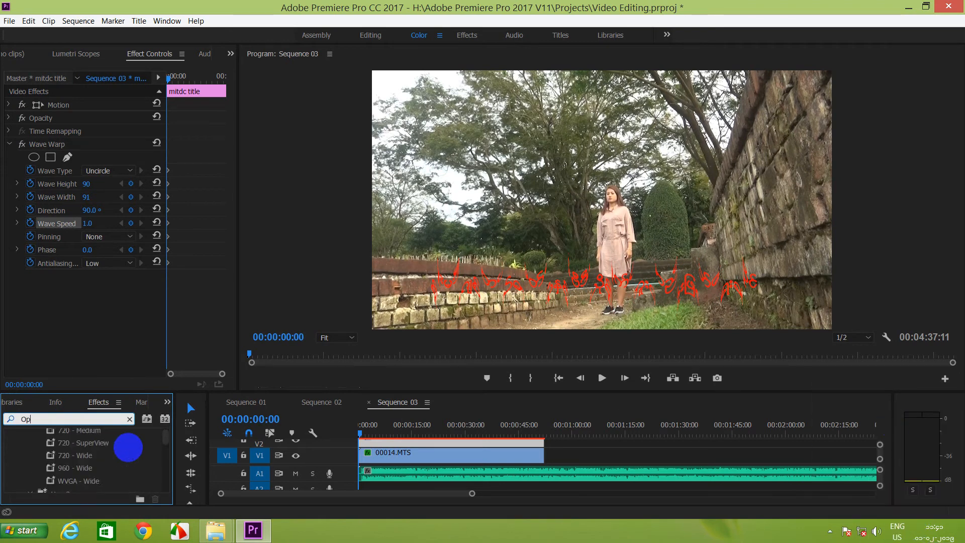
pyautogui.press('BackSpace')
pyautogui.press('BackSpace')
pyautogui.press('BackSpace')
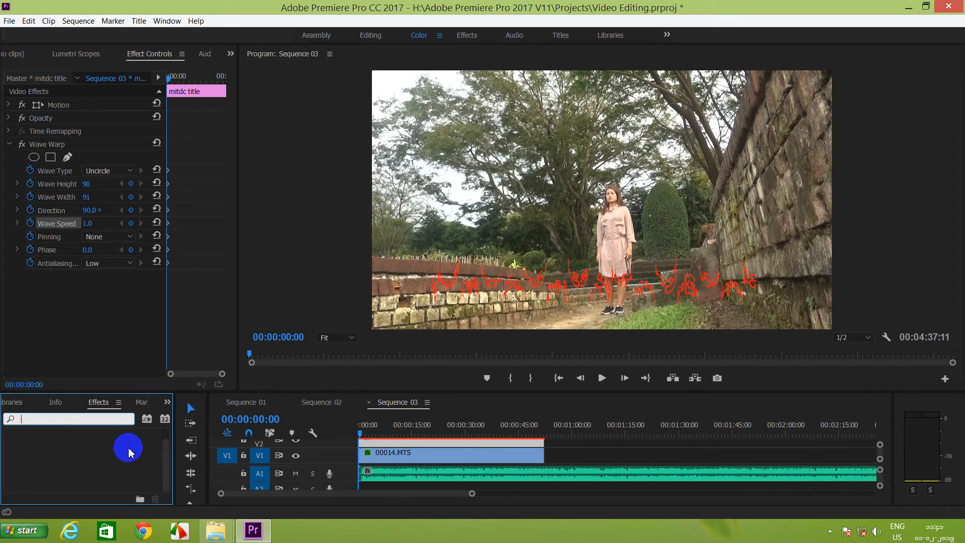
pyautogui.moveTo(175, 396); pyautogui.dragTo(183, 295)
pyautogui.click(49, 326)
pyautogui.click(47, 322)
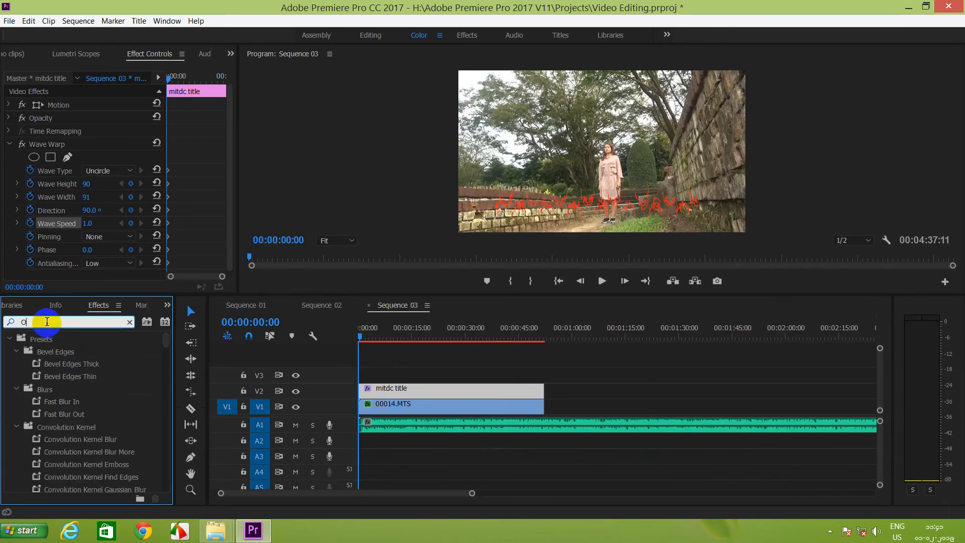
pyautogui.write('Opa')
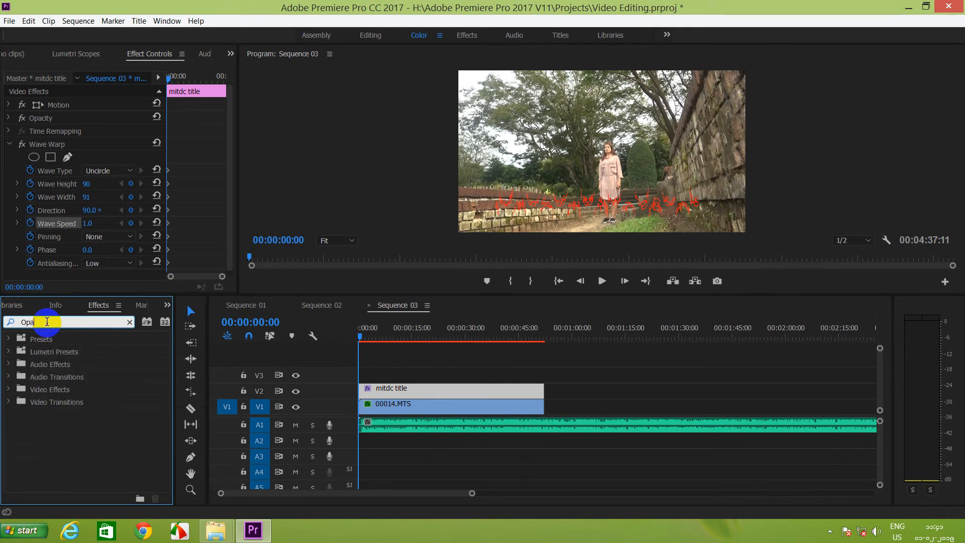
pyautogui.press('BackSpace')
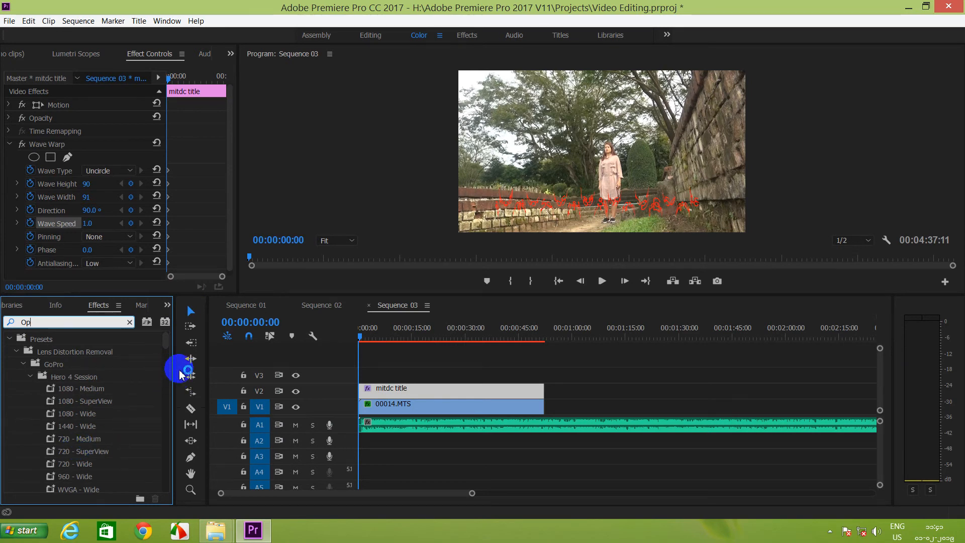
pyautogui.moveTo(168, 351); pyautogui.dragTo(169, 307)
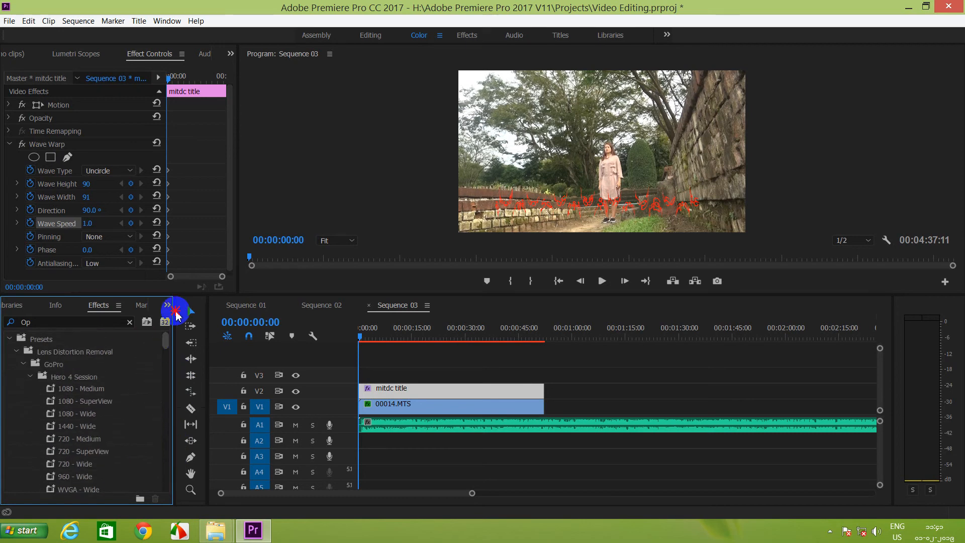
pyautogui.click(10, 352)
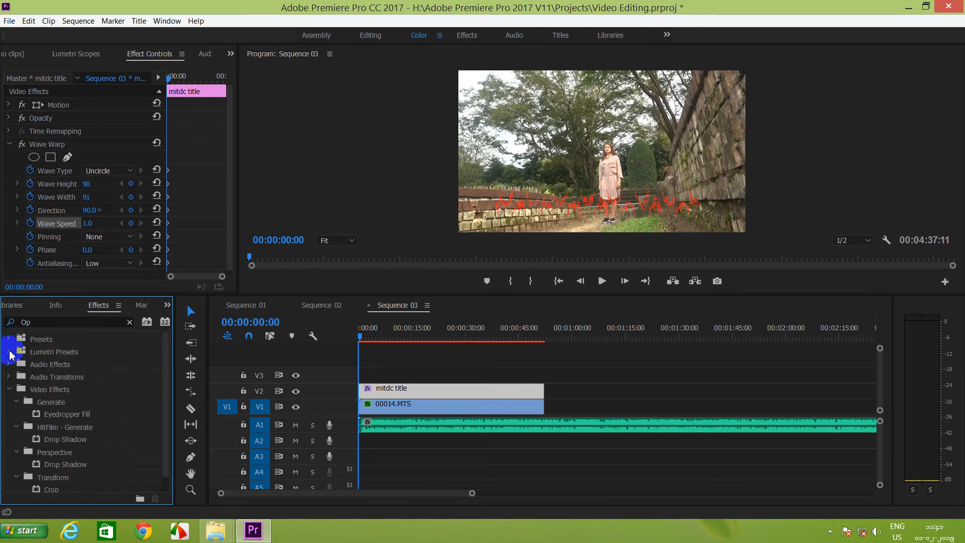
pyautogui.click(8, 390)
# Keyframe the mitdc title's opacity from 0% at the start of the timeline to 100% at 00:00:05:16
pyautogui.click(386, 392)
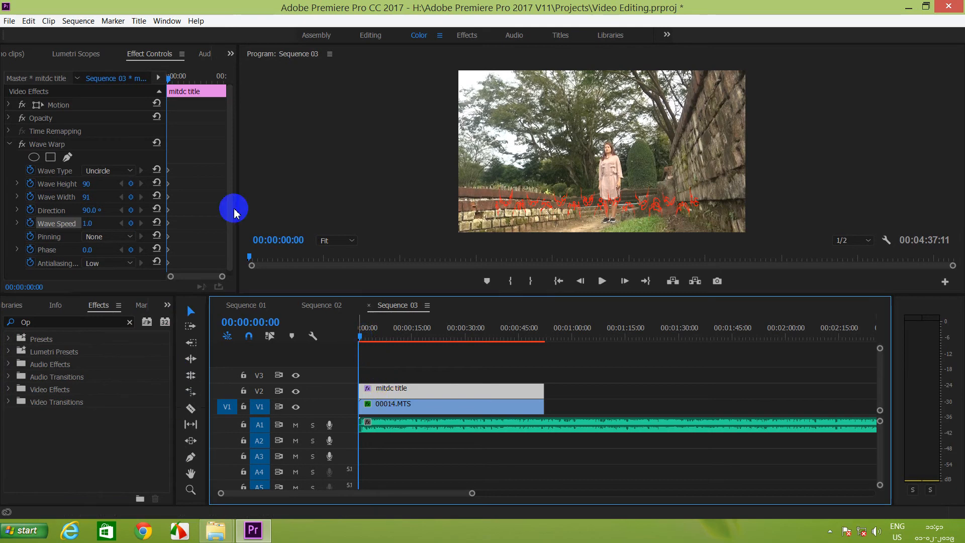
pyautogui.moveTo(363, 336)
pyautogui.mouseDown()
pyautogui.moveTo(377, 338)
pyautogui.moveTo(355, 336)
pyautogui.mouseUp()
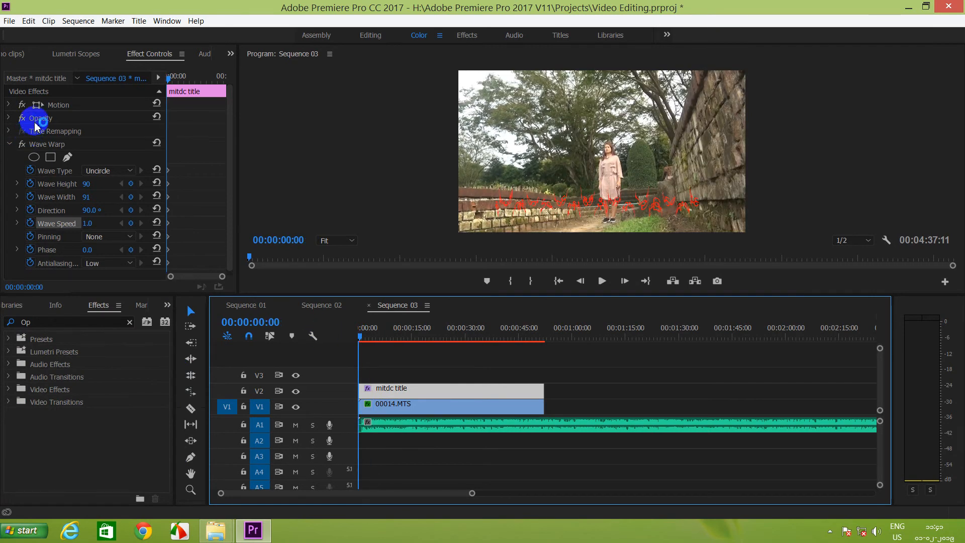
pyautogui.click(8, 118)
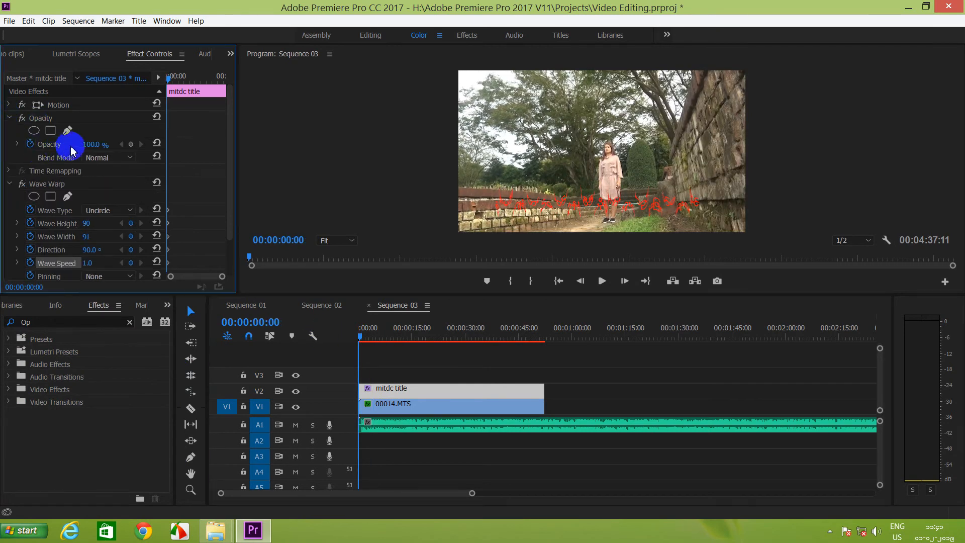
pyautogui.moveTo(90, 144); pyautogui.dragTo(28, 147)
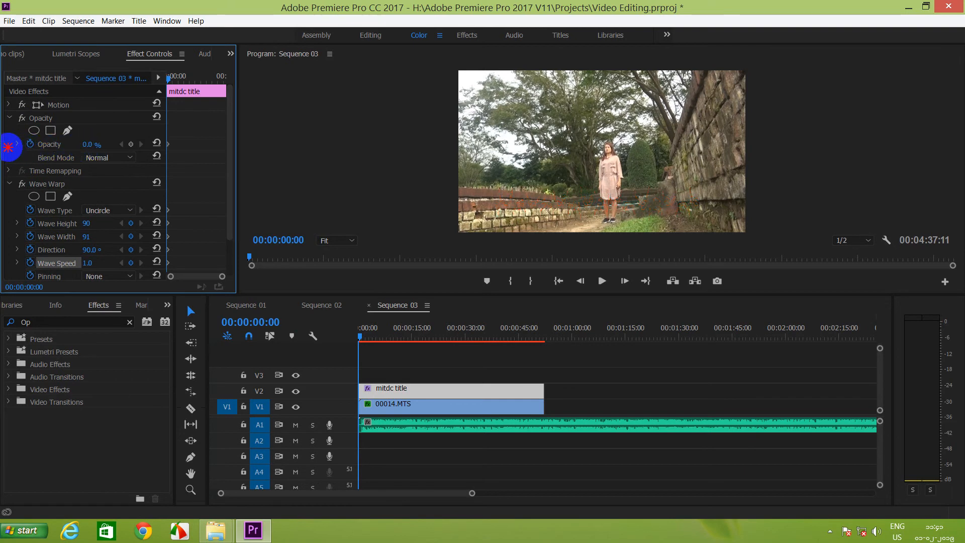
pyautogui.moveTo(361, 340); pyautogui.dragTo(381, 341)
pyautogui.click(90, 146)
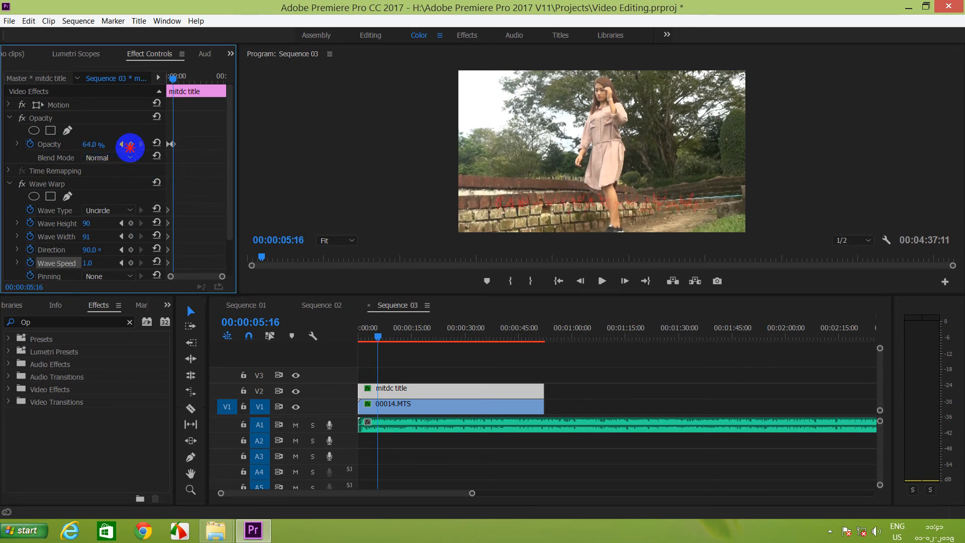
pyautogui.moveTo(137, 147); pyautogui.dragTo(172, 153)
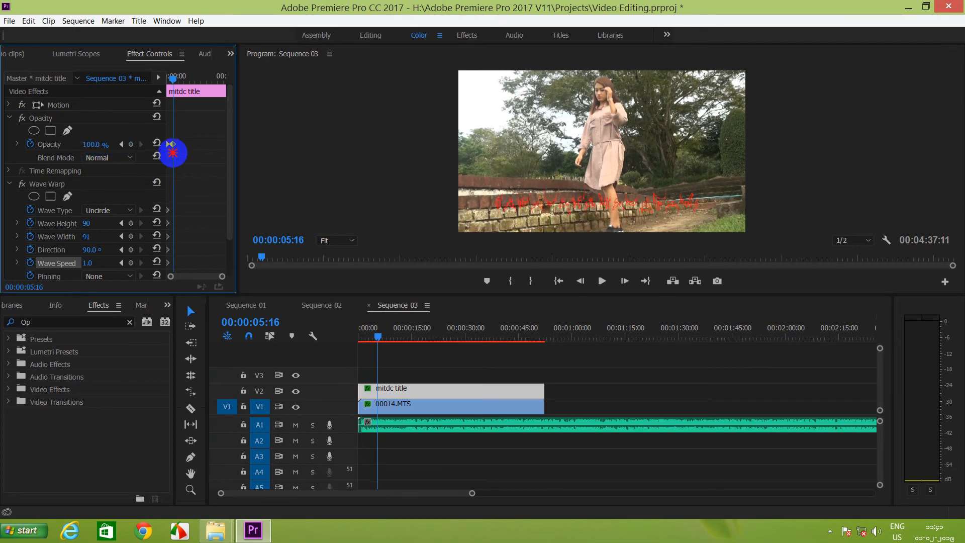
# Keyframe the Wave Warp's wave height to 0 at 00:00:12:04
pyautogui.moveTo(378, 336); pyautogui.dragTo(406, 345)
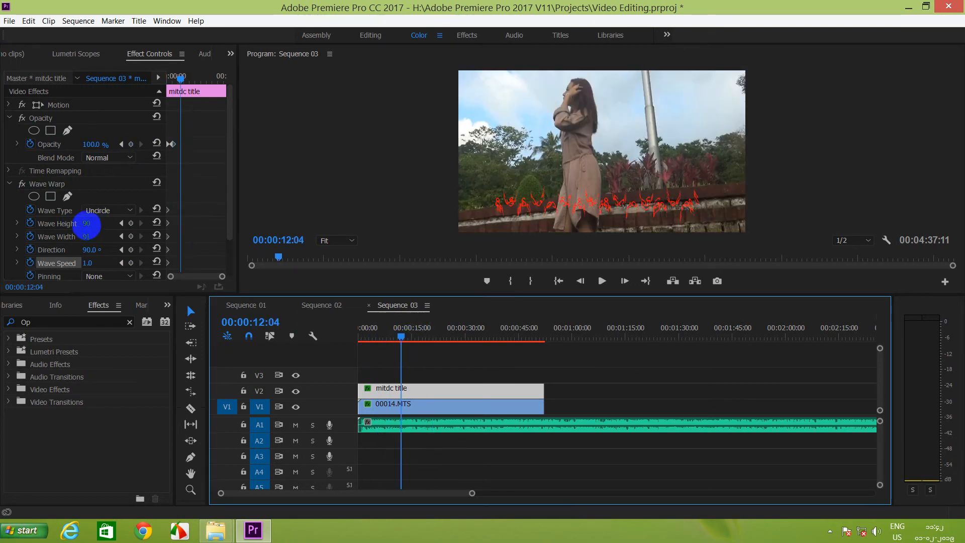
pyautogui.click(87, 224)
pyautogui.write('0')
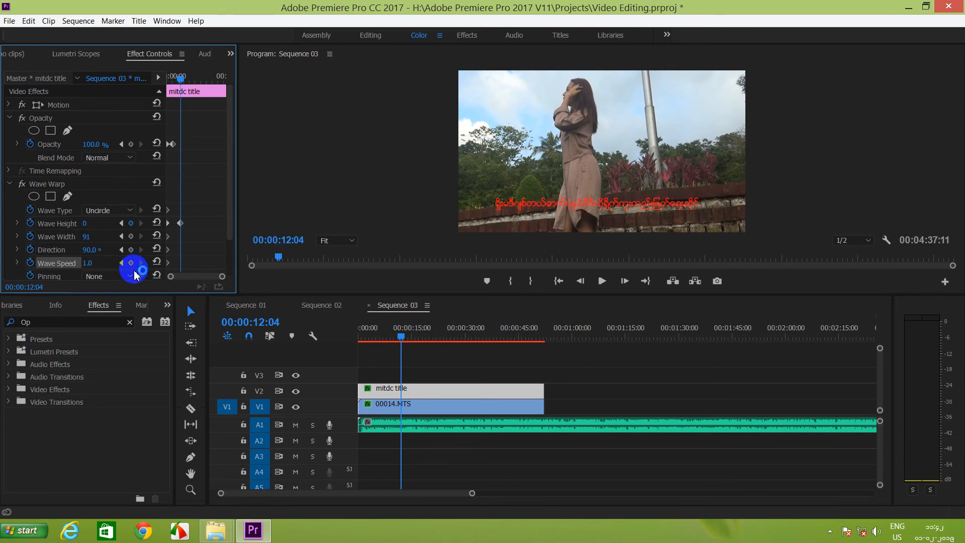
# Widen the effect settings area and add a holding wave height keyframe at 00:00:21:01
pyautogui.moveTo(401, 332)
pyautogui.mouseDown()
pyautogui.moveTo(352, 338)
pyautogui.moveTo(415, 336)
pyautogui.mouseUp()
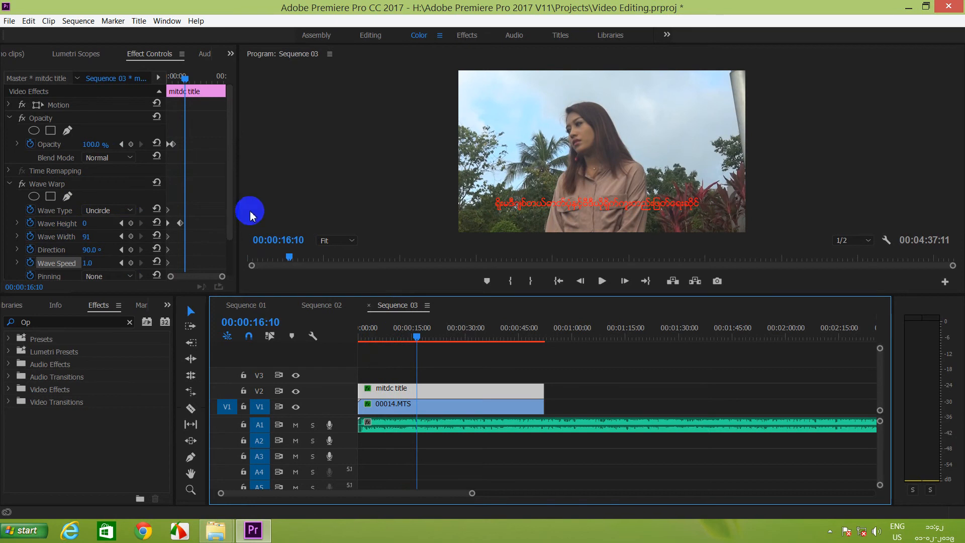
pyautogui.moveTo(237, 203); pyautogui.dragTo(497, 219)
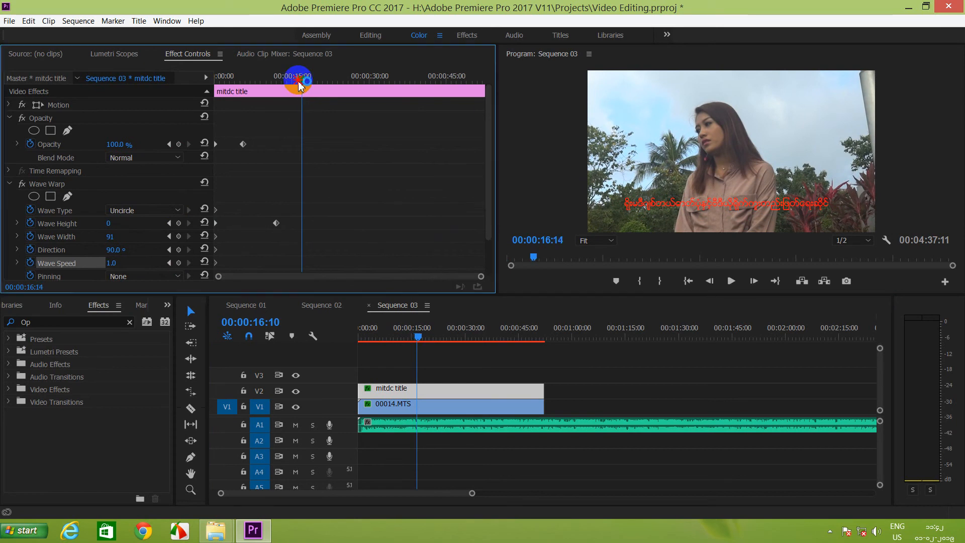
pyautogui.moveTo(298, 86); pyautogui.dragTo(322, 81)
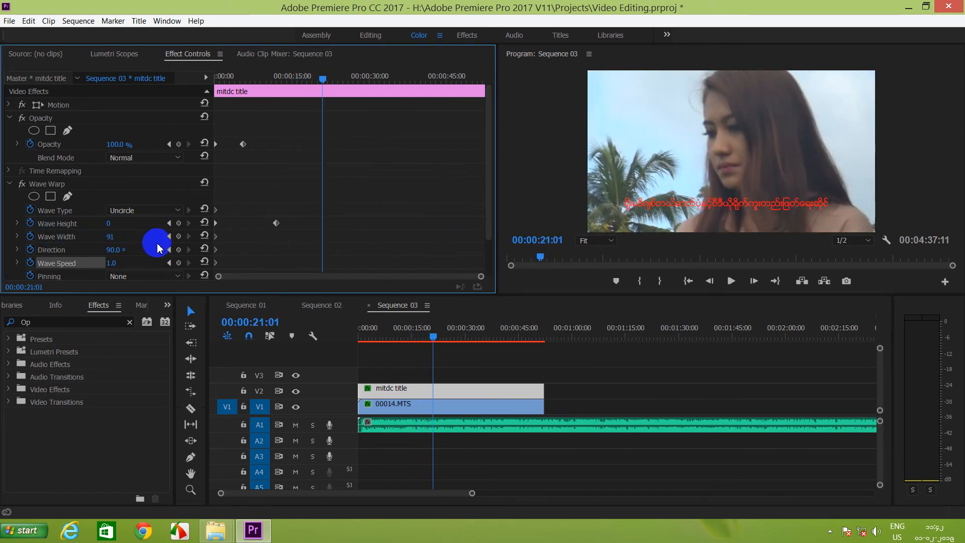
pyautogui.click(178, 224)
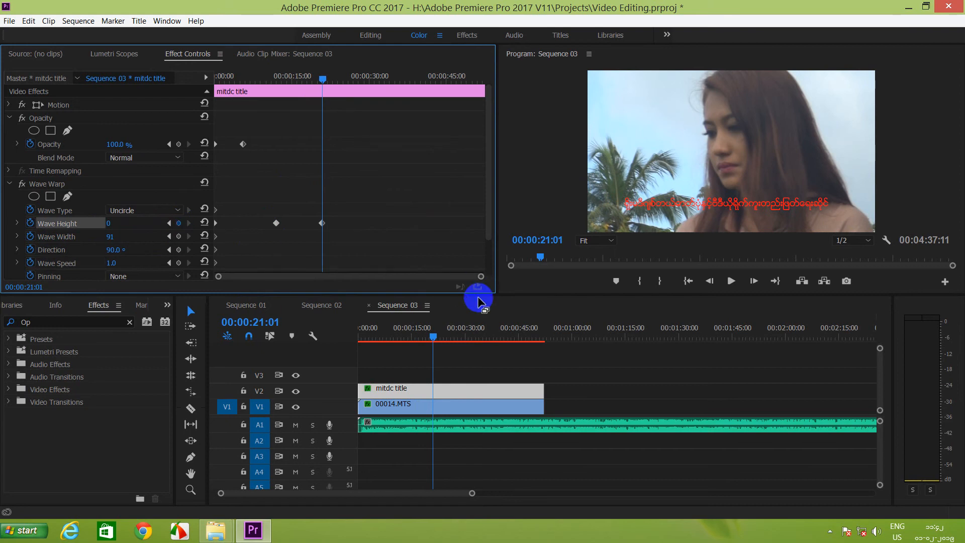
# Keyframe the wave height to 261 at 00:00:32:20 and add a 100% opacity keyframe at about 31 seconds
pyautogui.moveTo(434, 338); pyautogui.dragTo(475, 336)
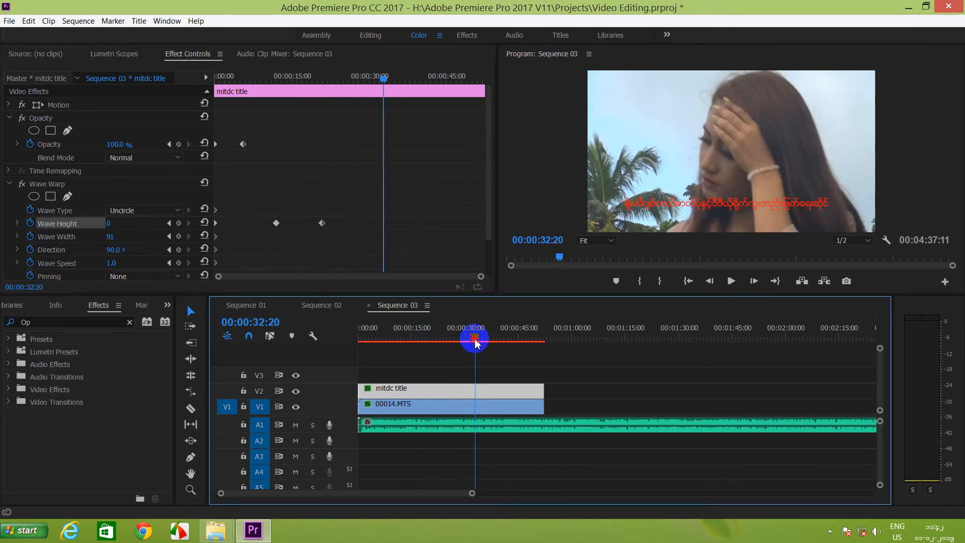
pyautogui.moveTo(107, 224); pyautogui.dragTo(281, 246)
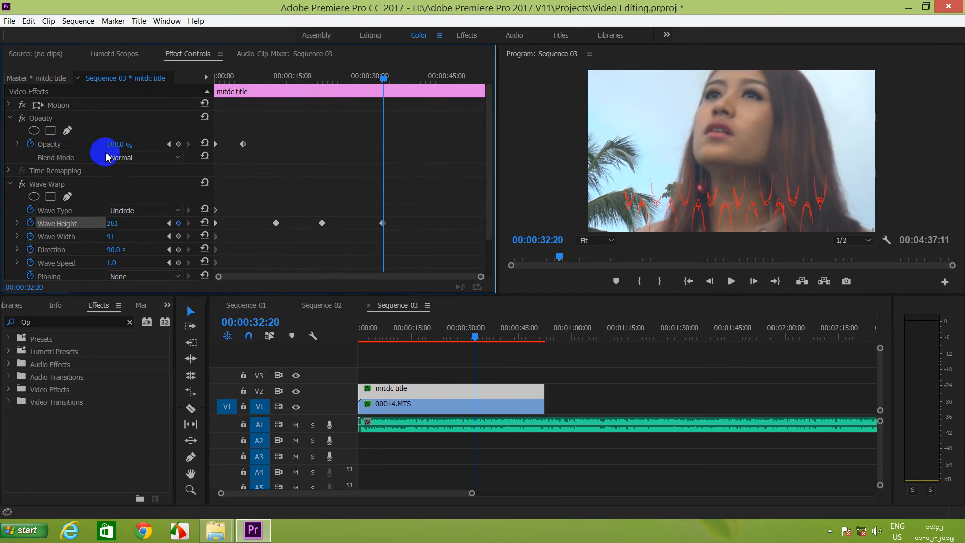
pyautogui.moveTo(386, 80)
pyautogui.mouseDown()
pyautogui.moveTo(371, 87)
pyautogui.moveTo(387, 80)
pyautogui.mouseUp()
pyautogui.click(177, 145)
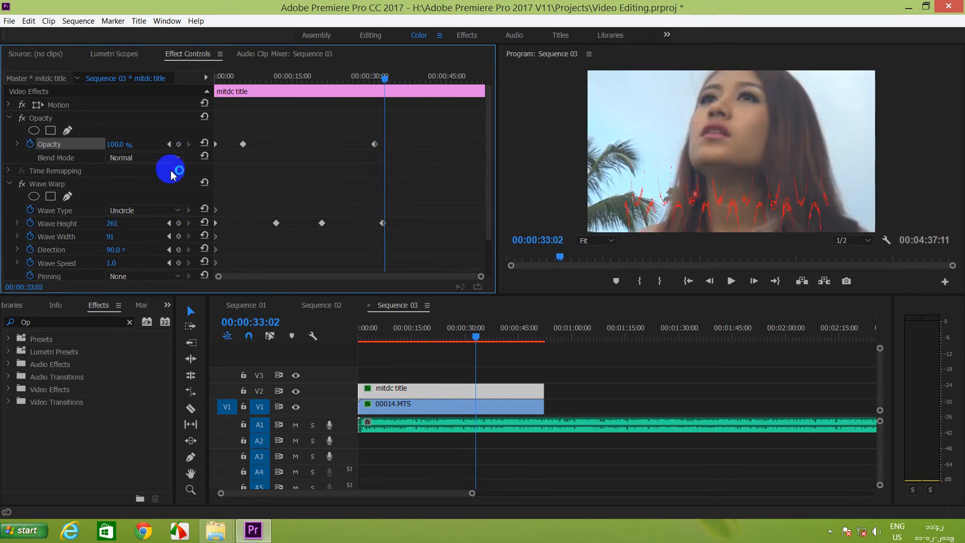
# Keyframe the mitdc title's opacity to 0% at 00:00:33:02
pyautogui.moveTo(122, 149); pyautogui.dragTo(63, 142)
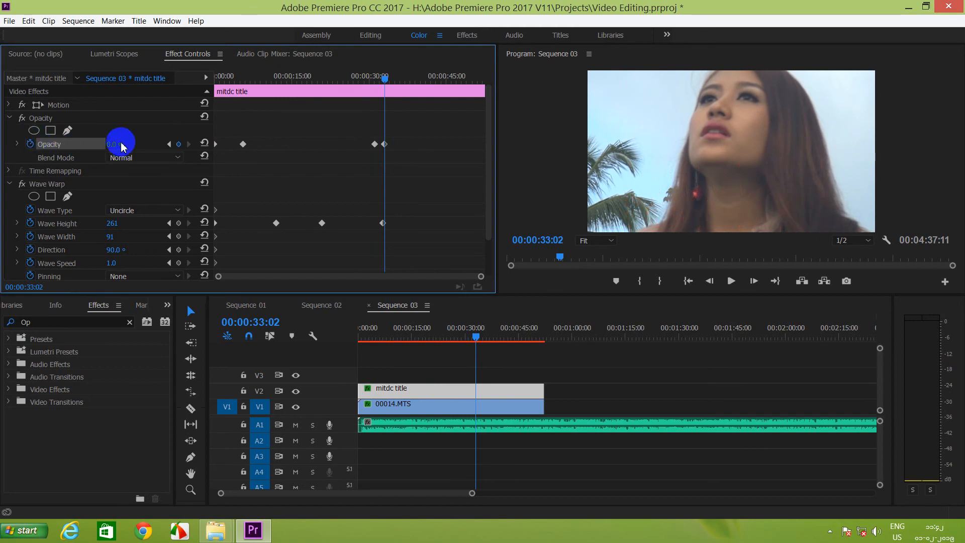
# Play Sequence 03 from its start in the maximized Program monitor and stop at about 53 seconds to review the title animation
pyautogui.moveTo(473, 338); pyautogui.dragTo(345, 332)
pyautogui.click(566, 155)
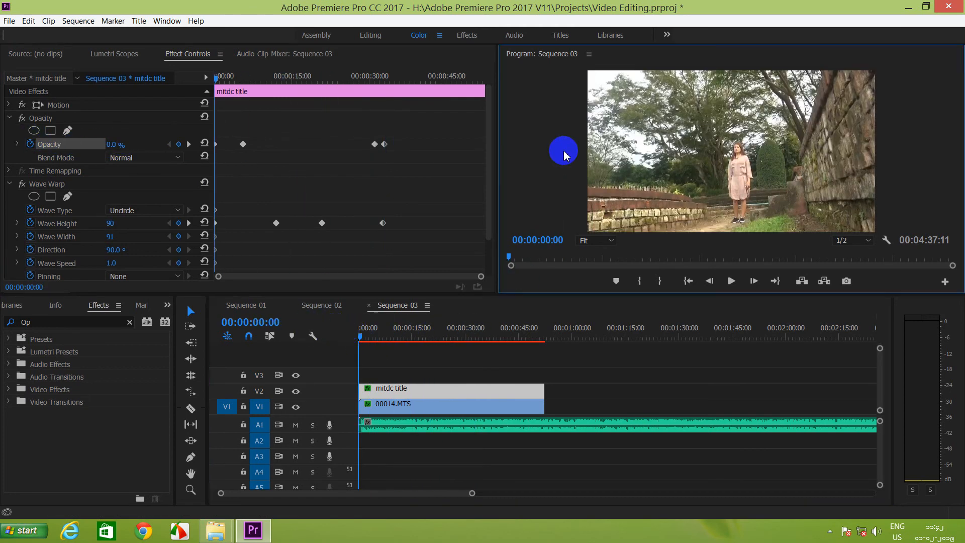
pyautogui.press('`')
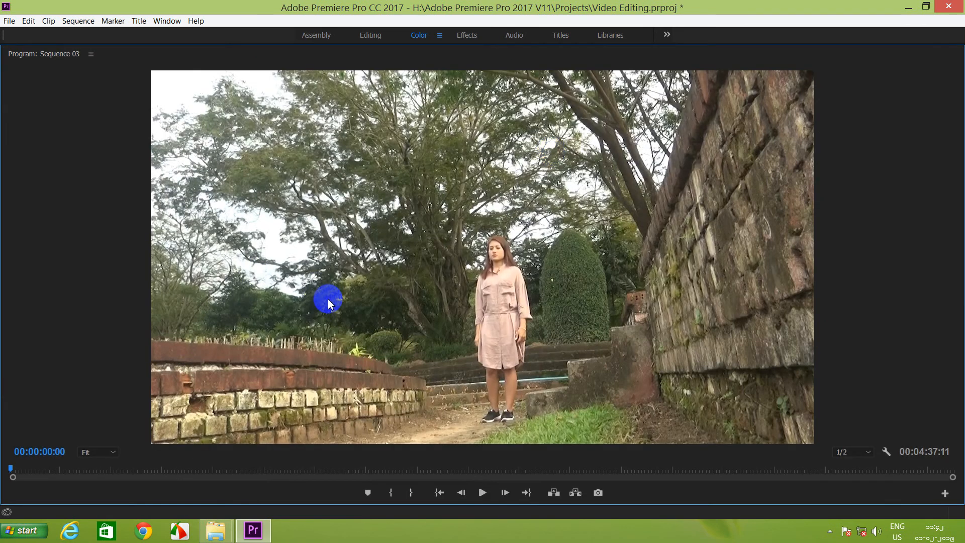
pyautogui.press('`')
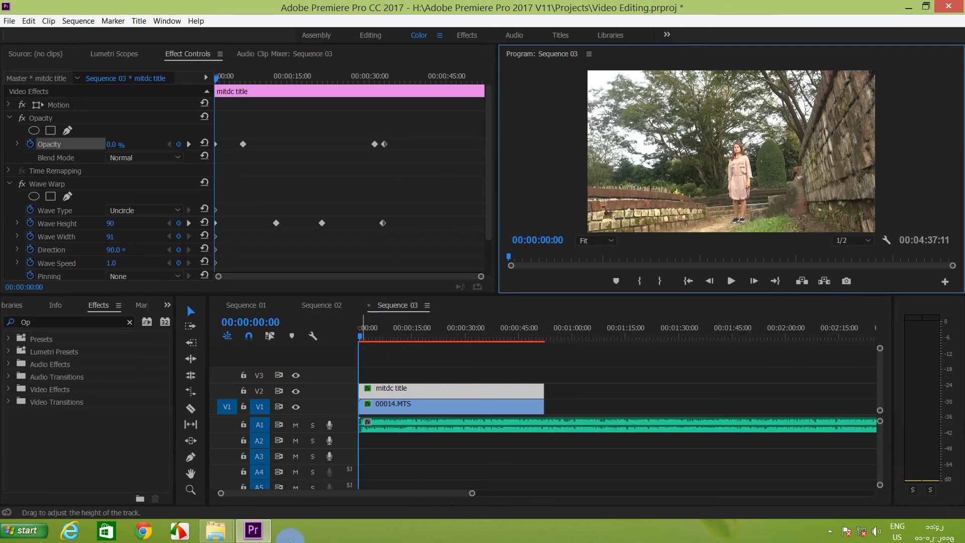
pyautogui.press('`')
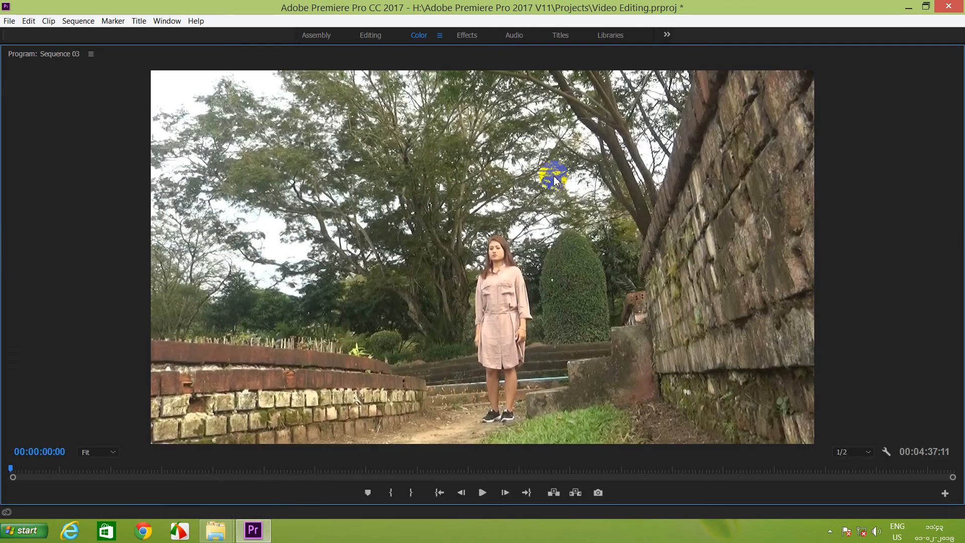
pyautogui.click(877, 532)
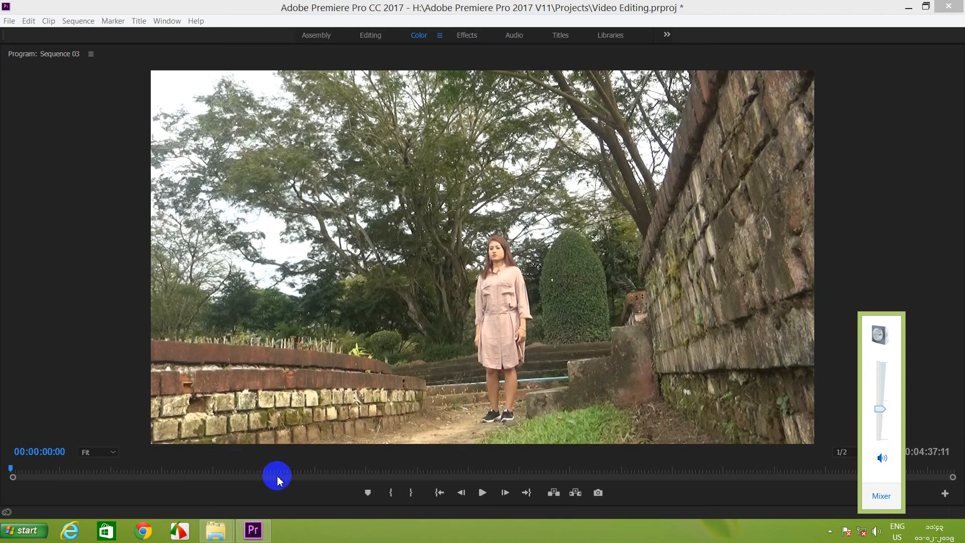
pyautogui.click(372, 363)
pyautogui.press('space')
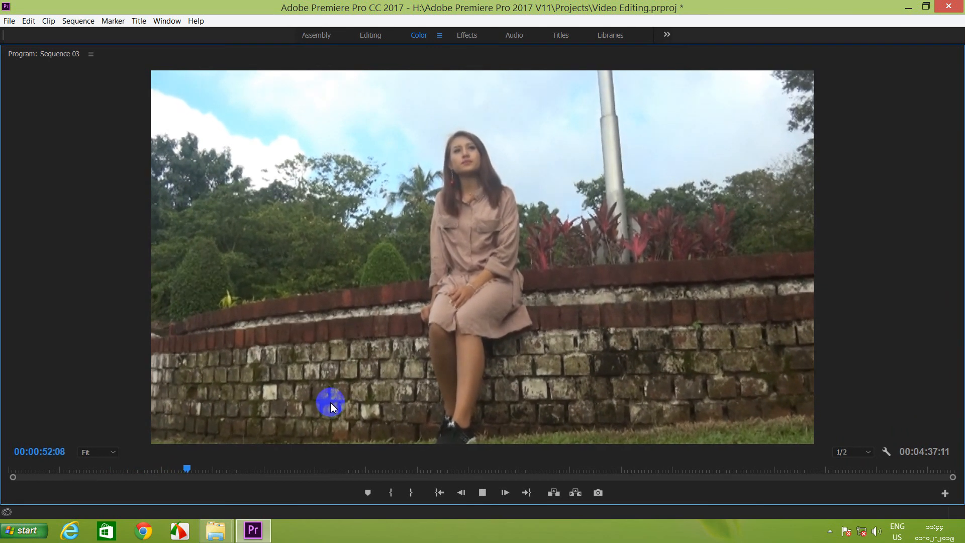
pyautogui.press('space')
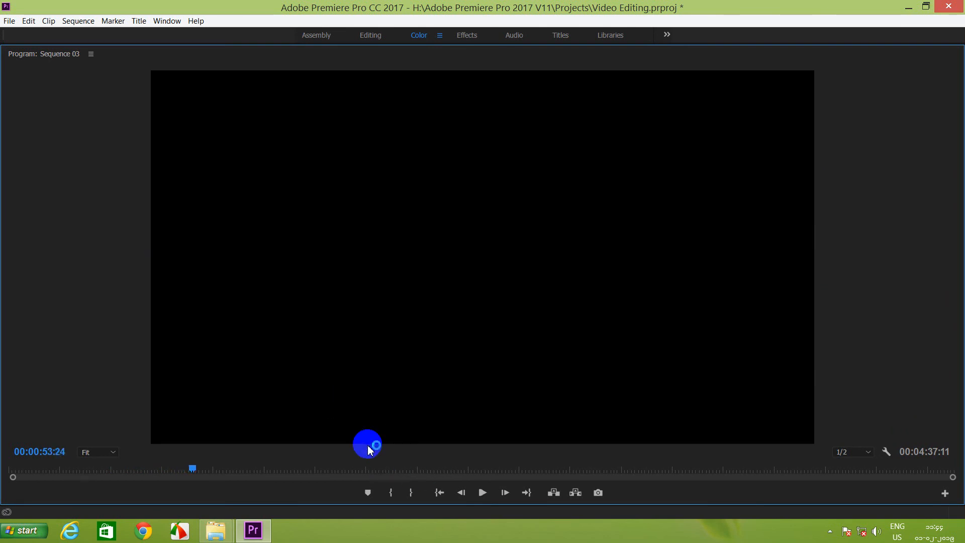
# Open the On-Screen Keyboard over the program to examine its key layout, and minimize it
pyautogui.moveTo(963, 4)
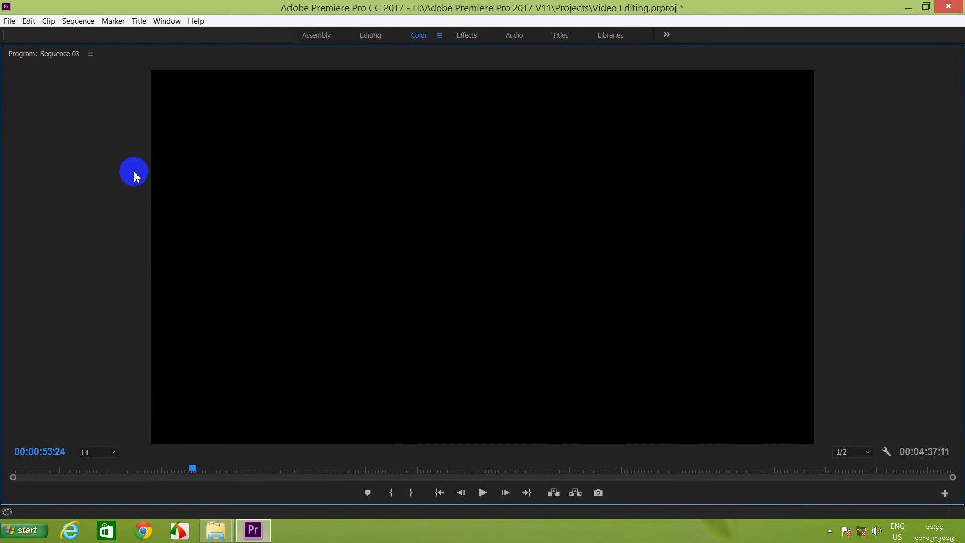
pyautogui.click(10, 536)
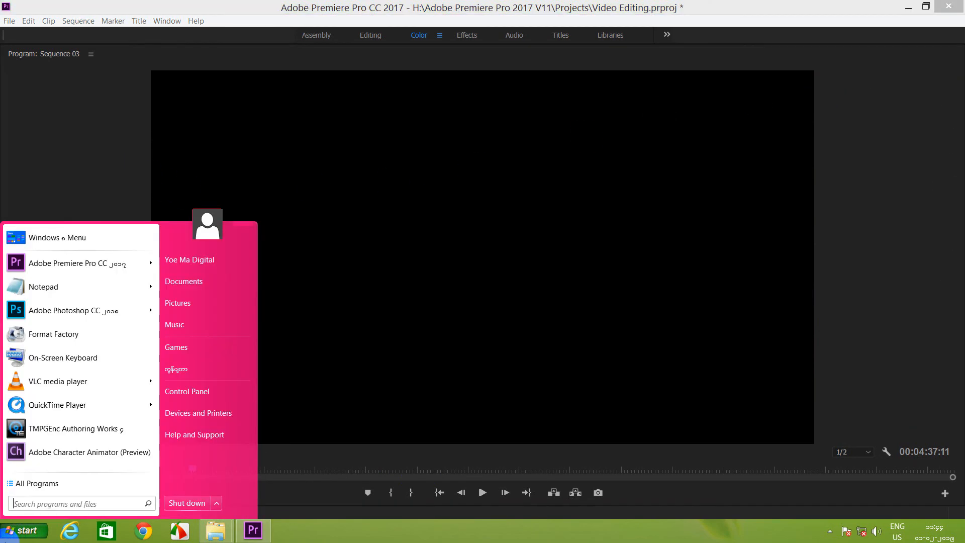
pyautogui.click(55, 358)
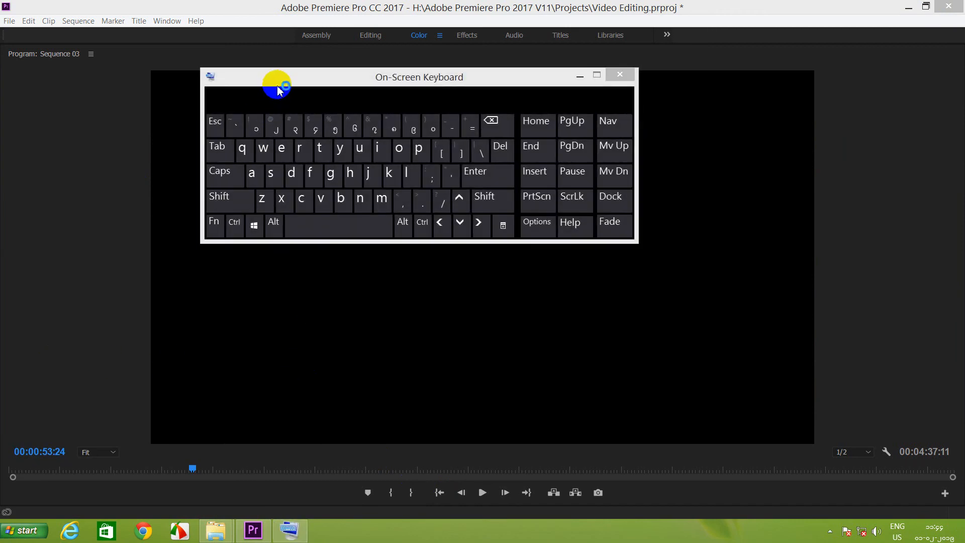
pyautogui.moveTo(276, 86); pyautogui.dragTo(381, 97)
pyautogui.click(321, 221)
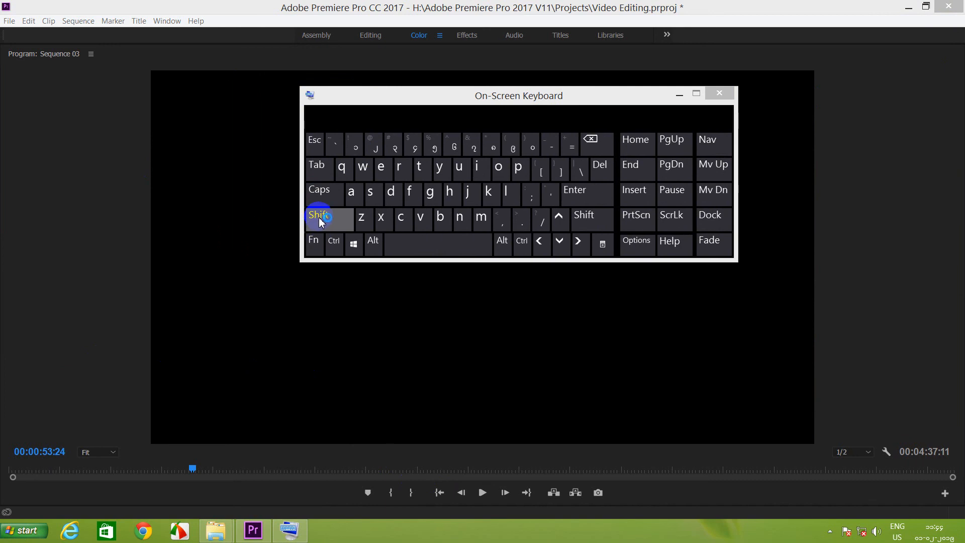
pyautogui.click(316, 203)
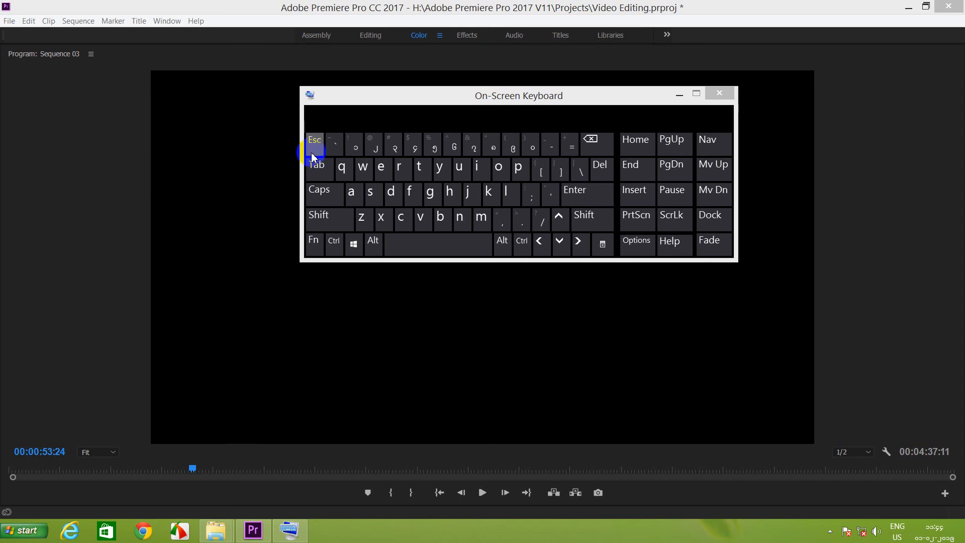
pyautogui.click(680, 94)
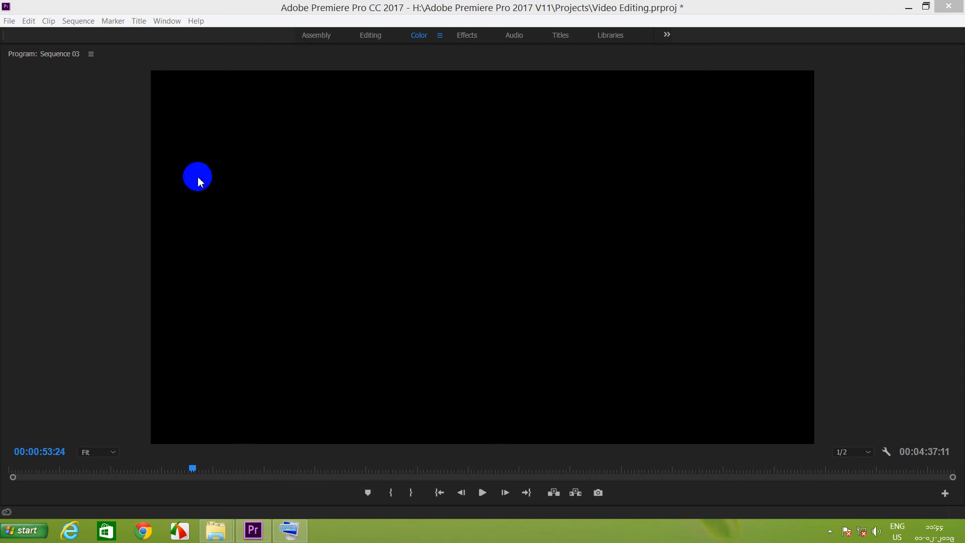
# Switch the Program monitor between maximized and normal size, viewing the frame at 00:00:26:20, and leave it at normal size
pyautogui.click(106, 163)
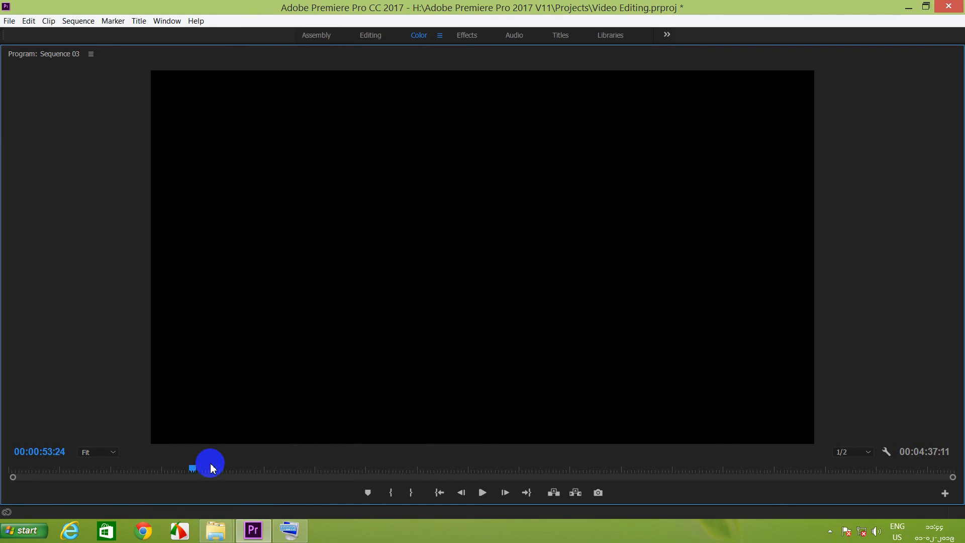
pyautogui.click(100, 299)
pyautogui.press('`')
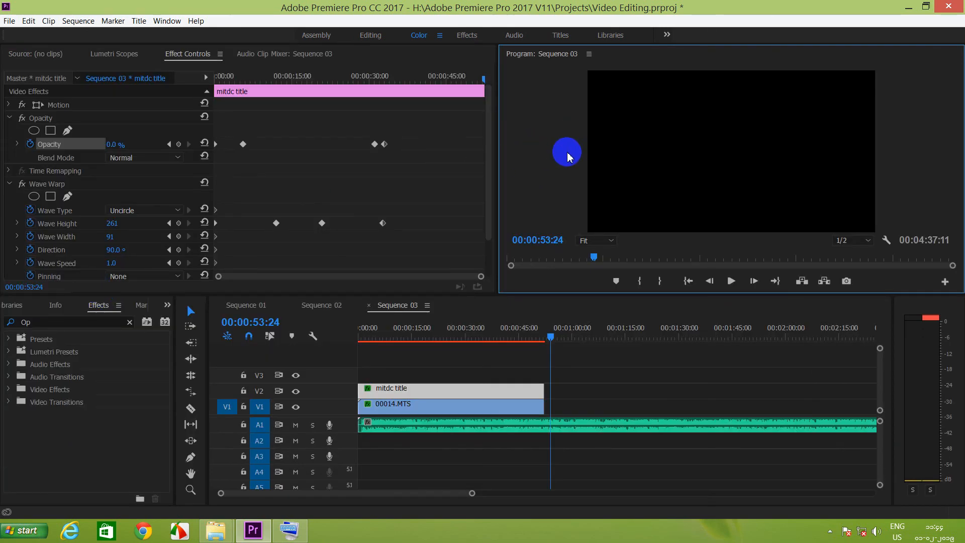
pyautogui.press('`')
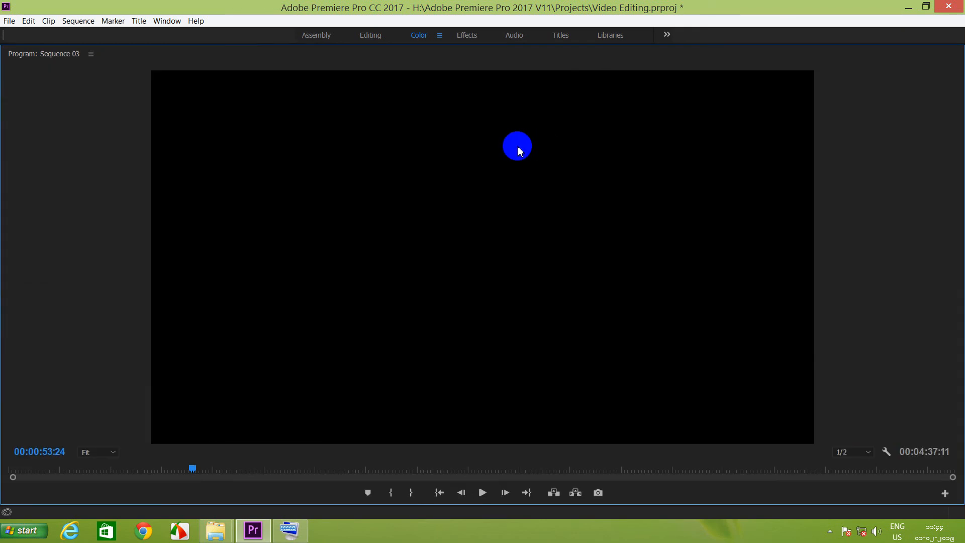
pyautogui.press('`')
pyautogui.click(455, 331)
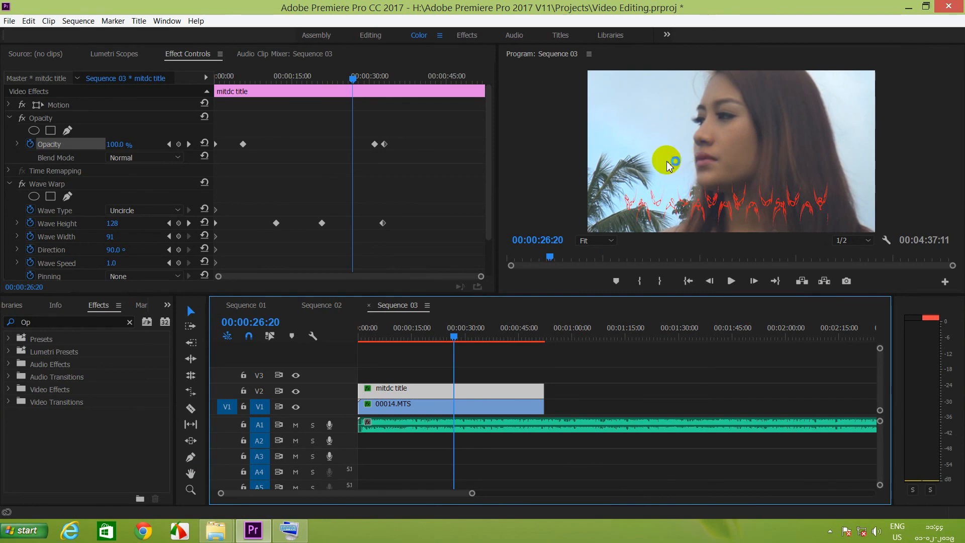
pyautogui.click(549, 146)
pyautogui.press('`')
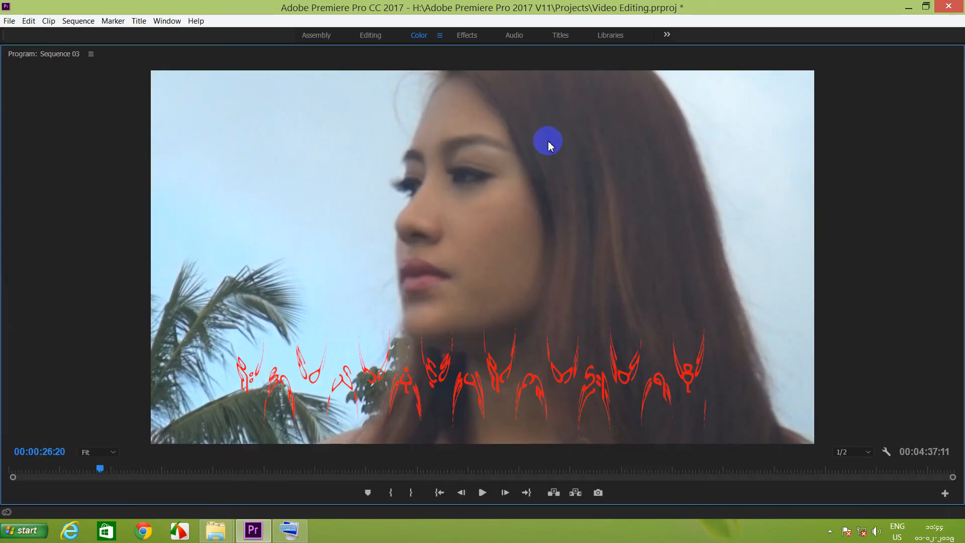
pyautogui.press('`')
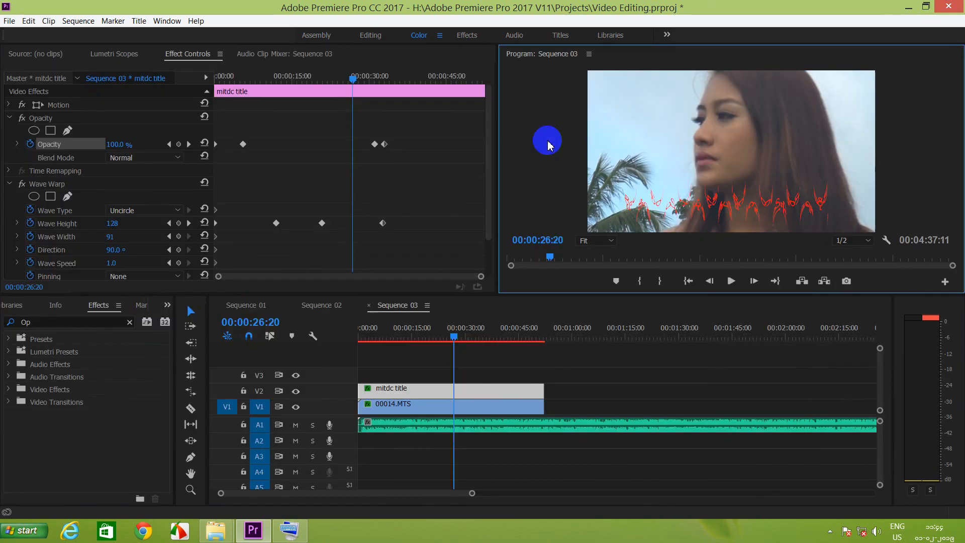
# Maximize the Sequence 03 timeline to view its tracks and restore the normal panel layout
pyautogui.click(400, 360)
pyautogui.press('`')
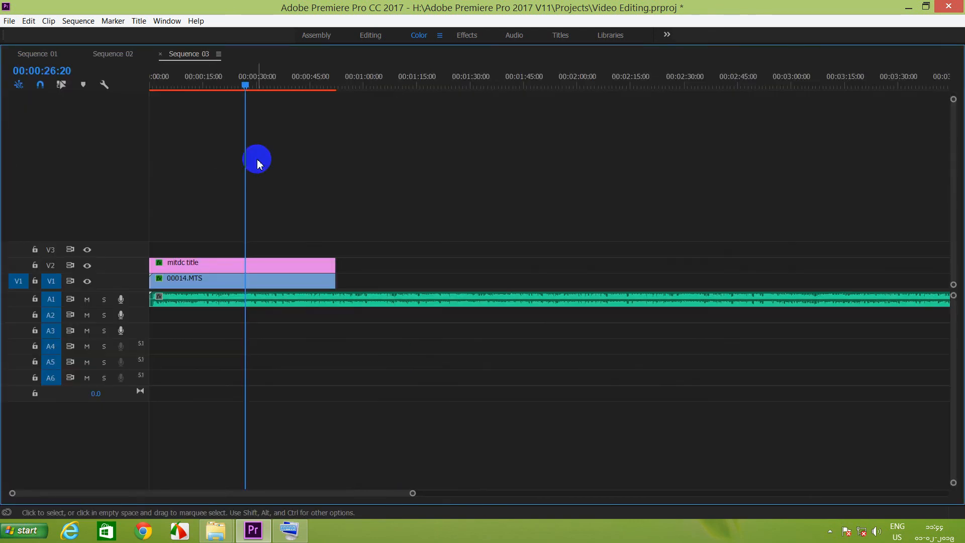
pyautogui.press('`')
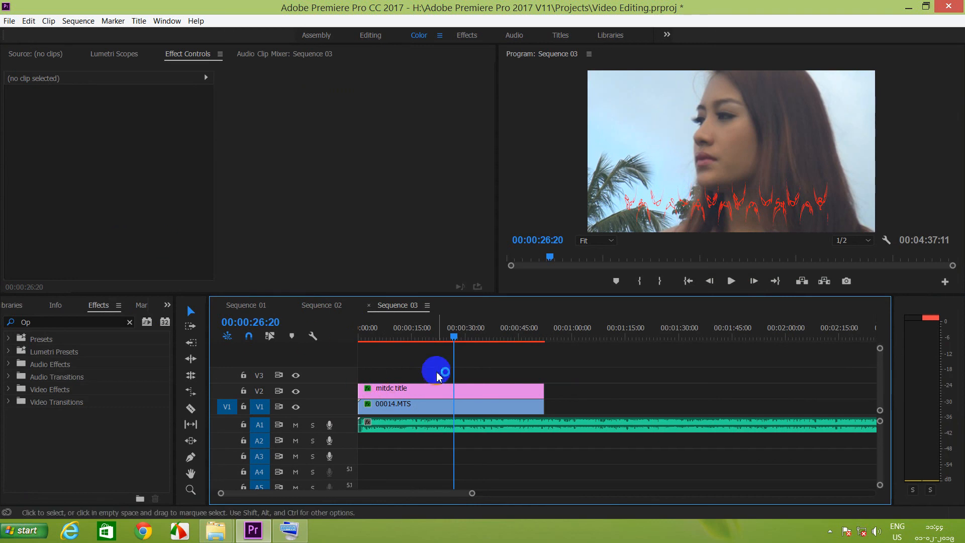
# Return the playhead to 00:00:00:00 and select the Wave Warp effect of the mitdc title clip on V2
pyautogui.moveTo(453, 334); pyautogui.dragTo(9, 334)
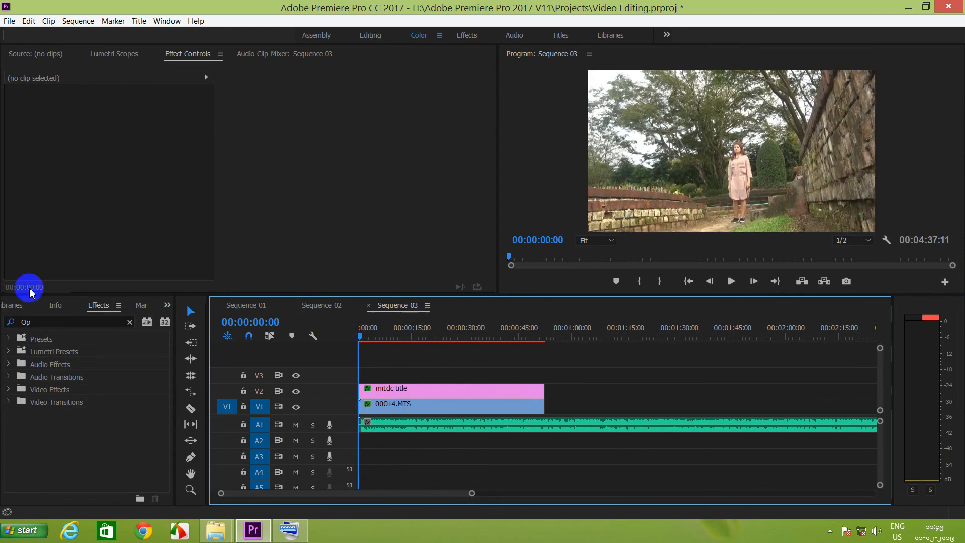
pyautogui.click(398, 394)
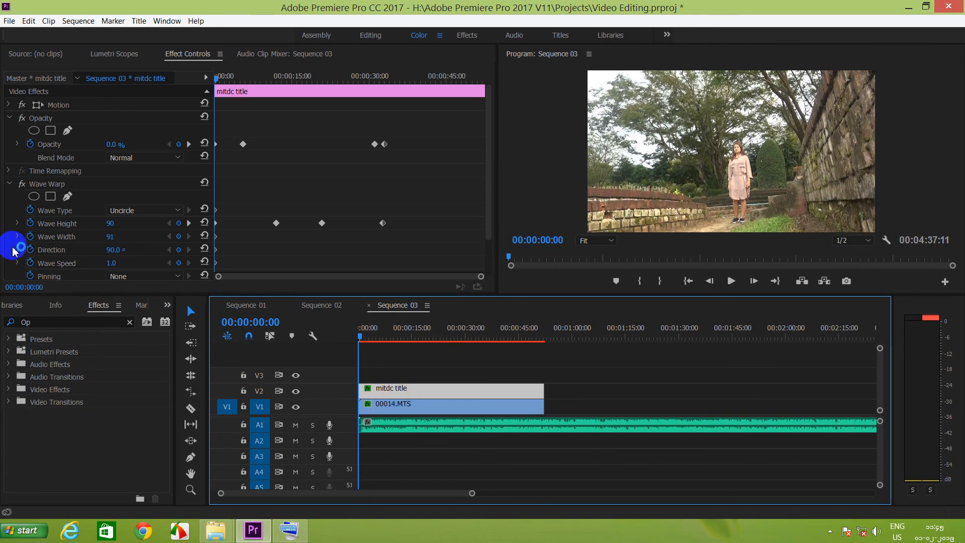
pyautogui.click(49, 185)
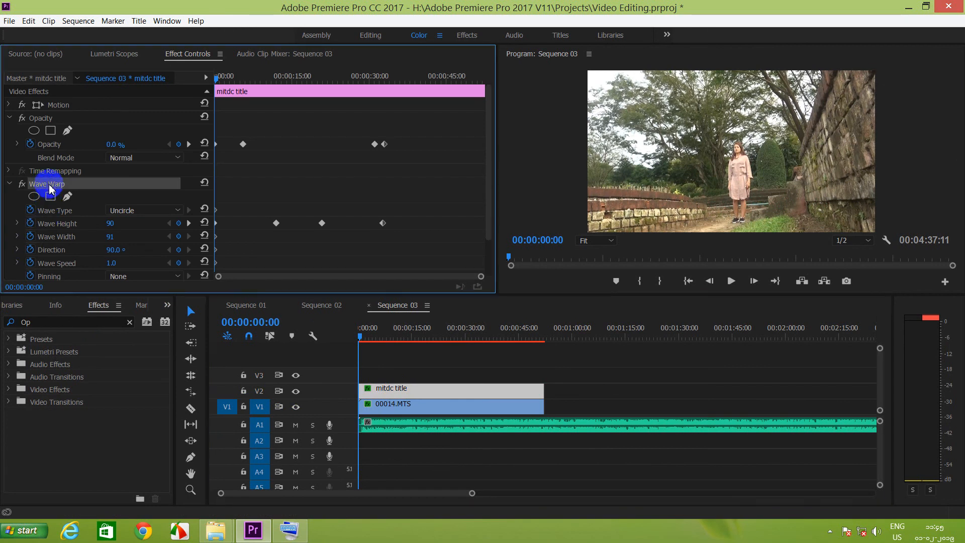